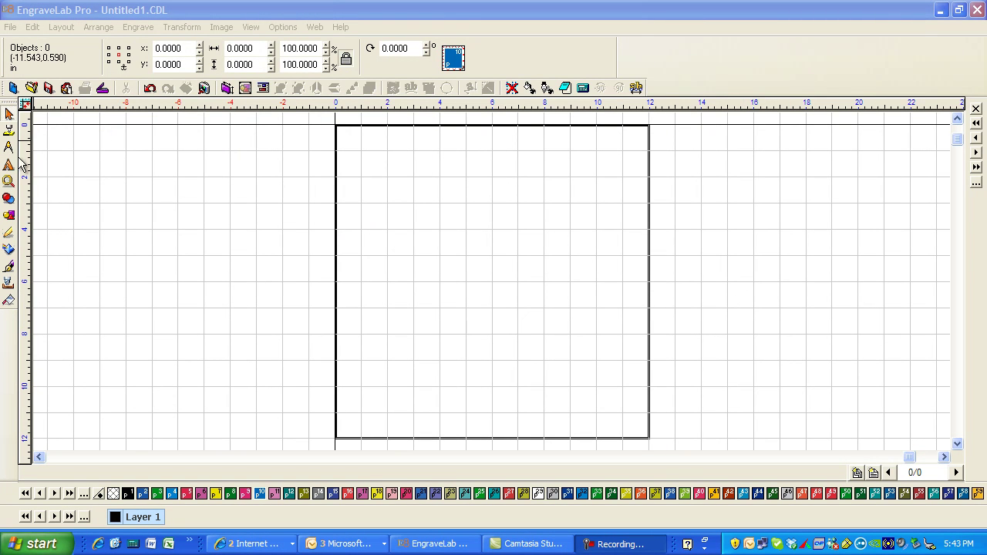
- Set the plate size to 1.75 inches wide by 0.75 inches high through Layout > Plate Size
{"action": "left_click", "coordinate": [63, 28]}
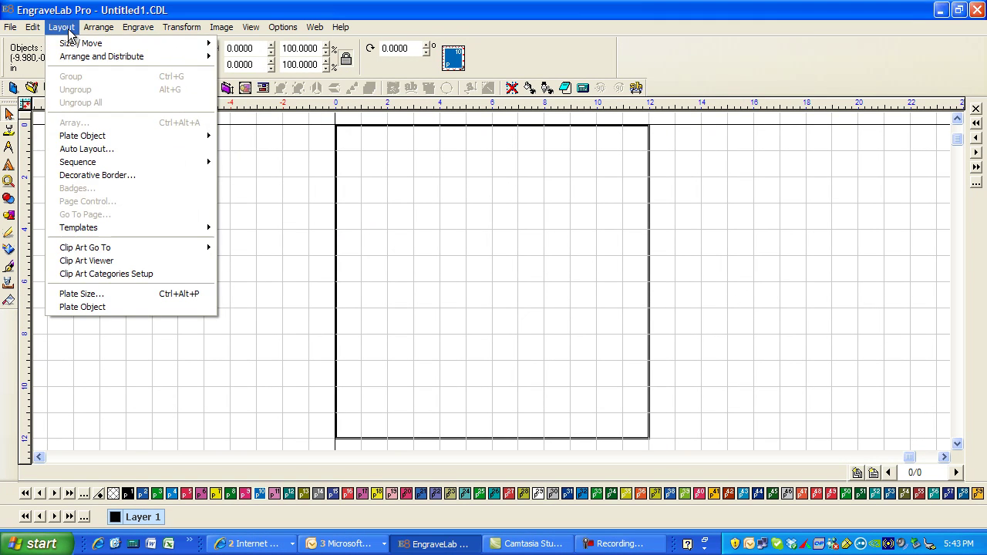
{"action": "left_click", "coordinate": [99, 297]}
{"action": "left_click", "coordinate": [306, 257]}
{"action": "double_click", "coordinate": [305, 259]}
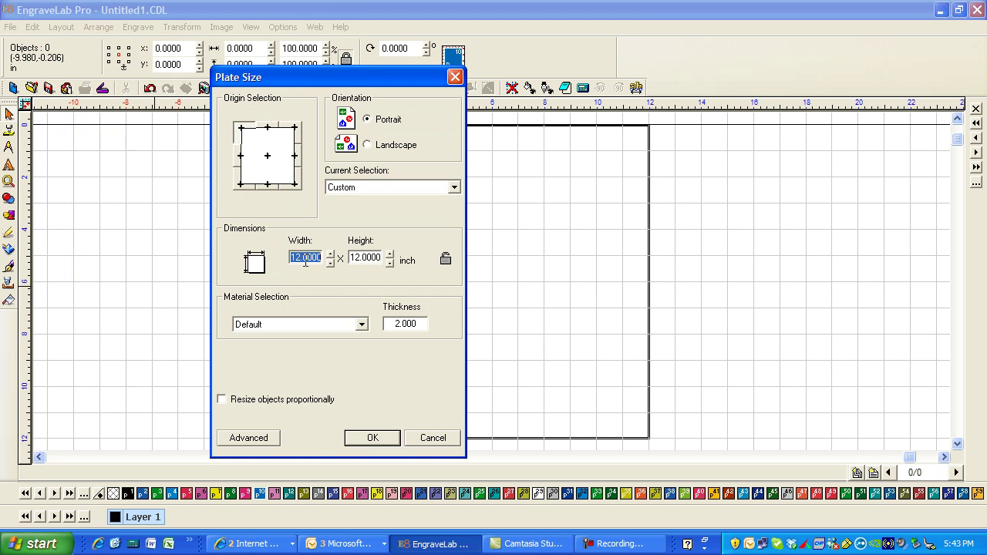
{"action": "type", "text": "1"}
{"action": "key", "text": "Tab"}
{"action": "type", "text": ".75"}
{"action": "key", "text": "Tab"}
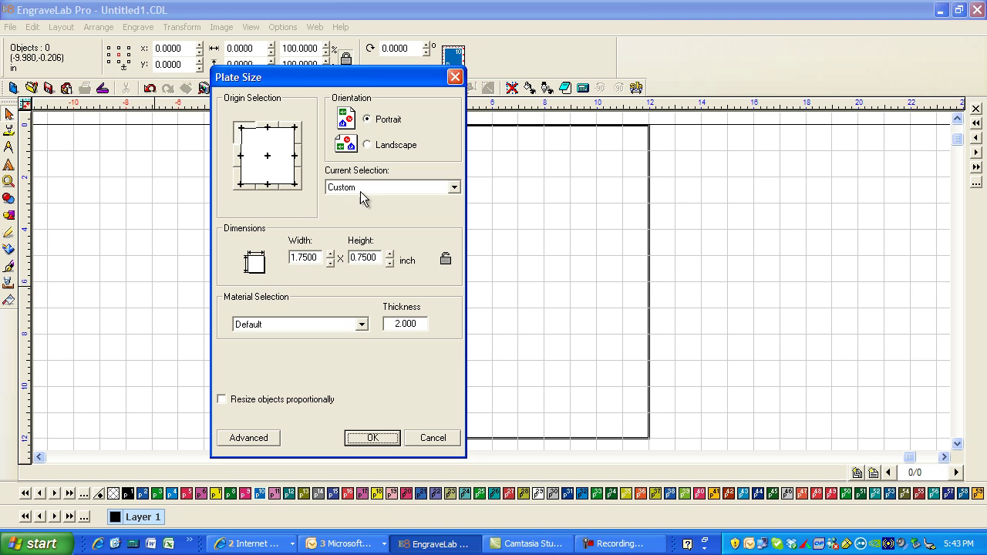
{"action": "left_click", "coordinate": [370, 438]}
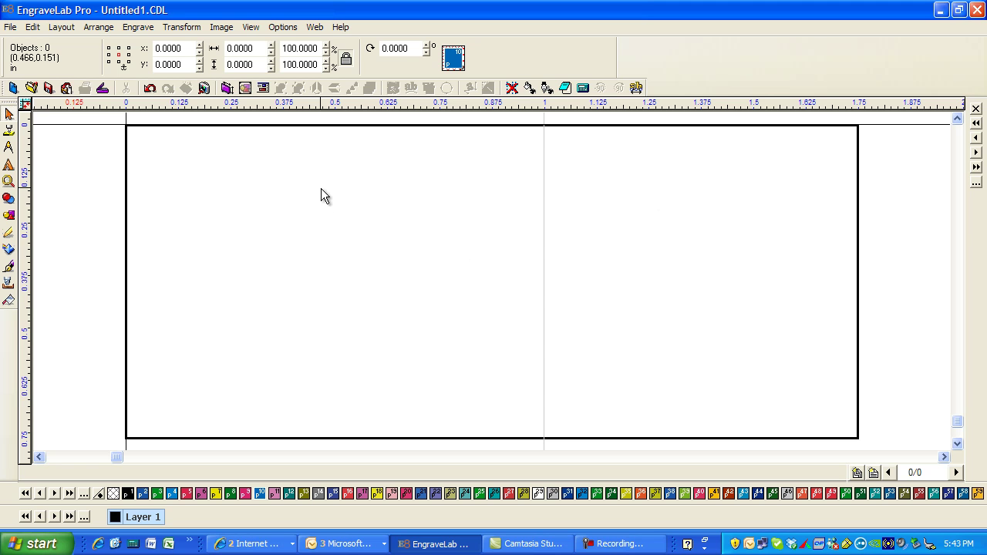
- Compose a frame text block with four lines: Line1, 222, 333 and 444
{"action": "left_click", "coordinate": [9, 165]}
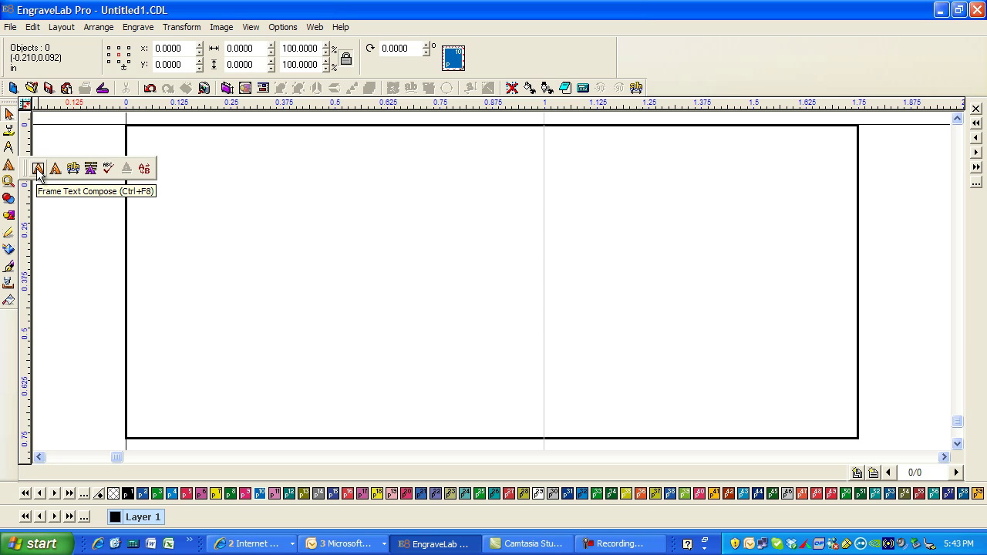
{"action": "left_click", "coordinate": [37, 172]}
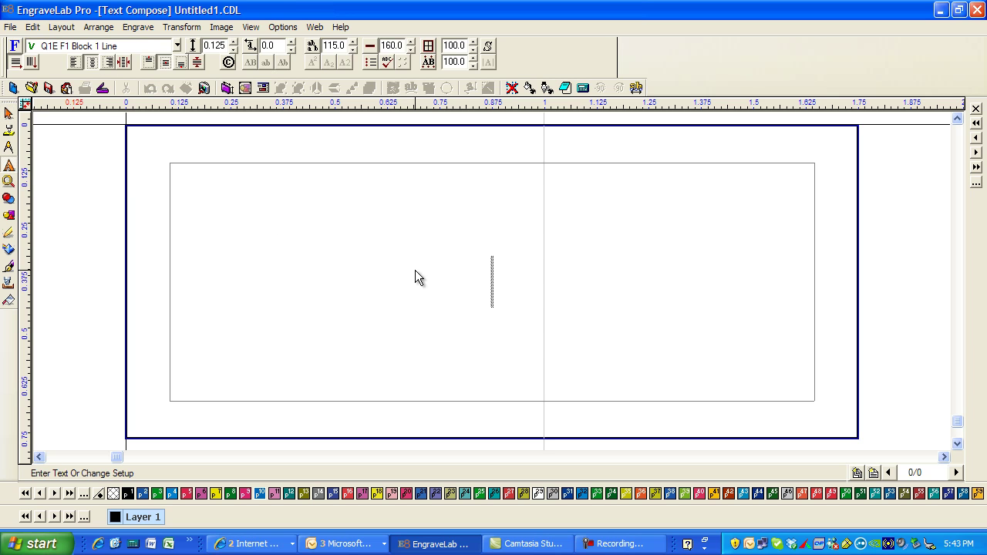
{"action": "type", "text": "Line1"}
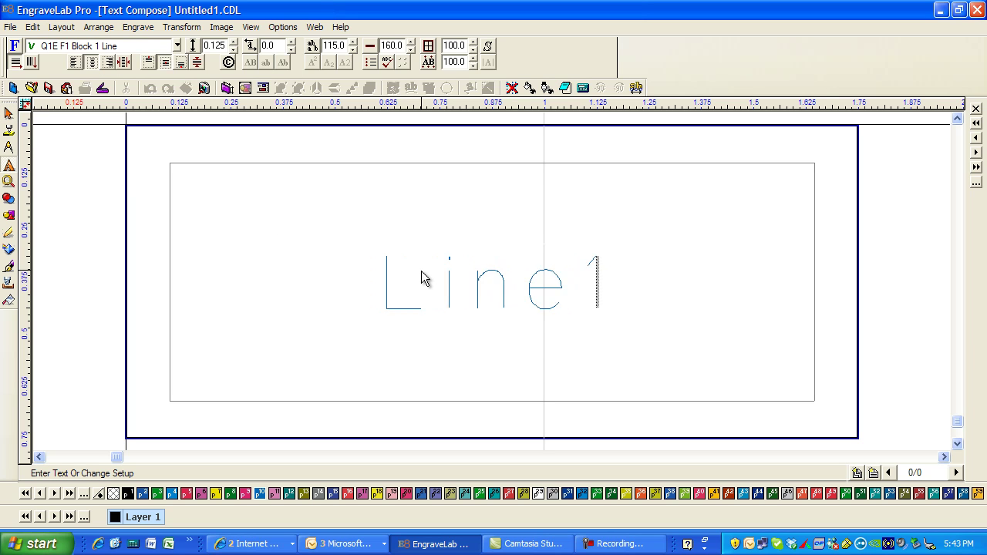
{"action": "key", "text": "Return"}
{"action": "type", "text": "222"}
{"action": "key", "text": "Return"}
{"action": "type", "text": "333"}
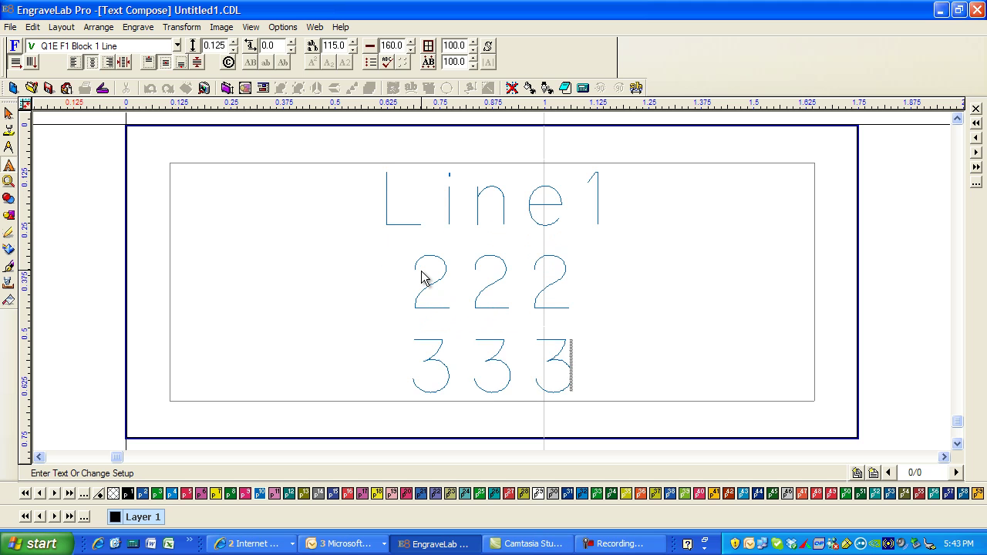
{"action": "key", "text": "Return"}
{"action": "type", "text": "444"}
{"action": "key", "text": "Return"}
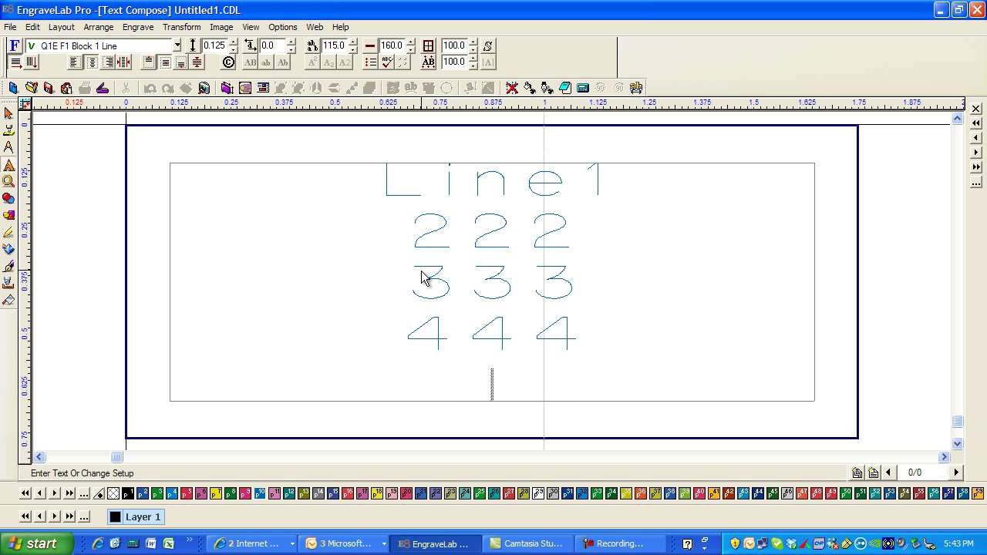
{"action": "key", "text": "BackSpace"}
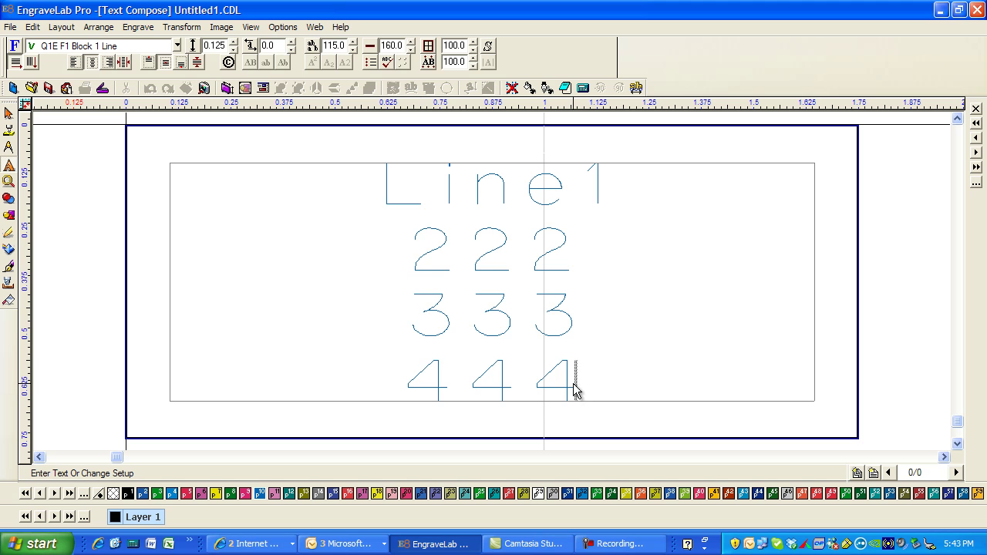
- Set the font height of lines 222, 333 and 444 to 0.125
{"action": "left_click_drag", "start_coordinate": [573, 393], "coordinate": [382, 185]}
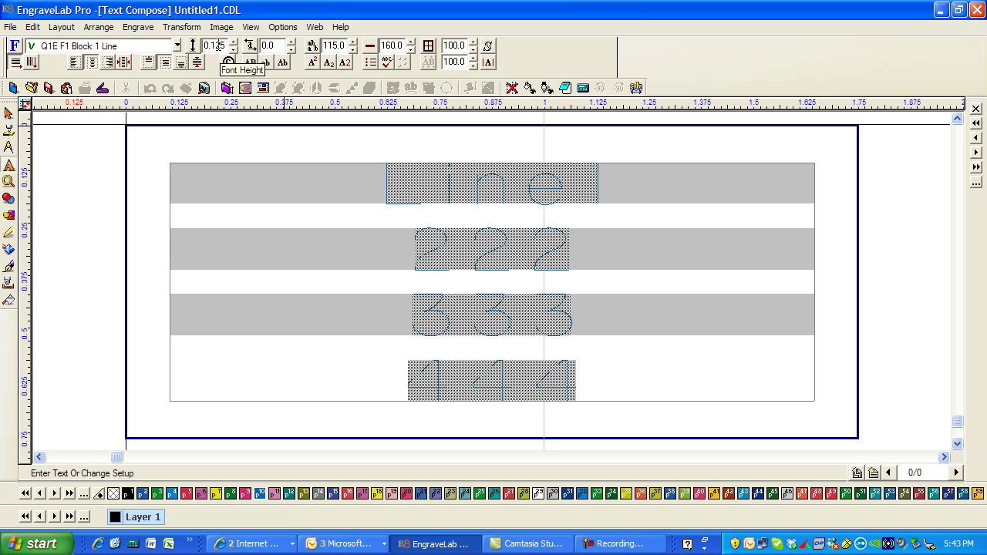
{"action": "left_click_drag", "start_coordinate": [223, 44], "coordinate": [214, 44]}
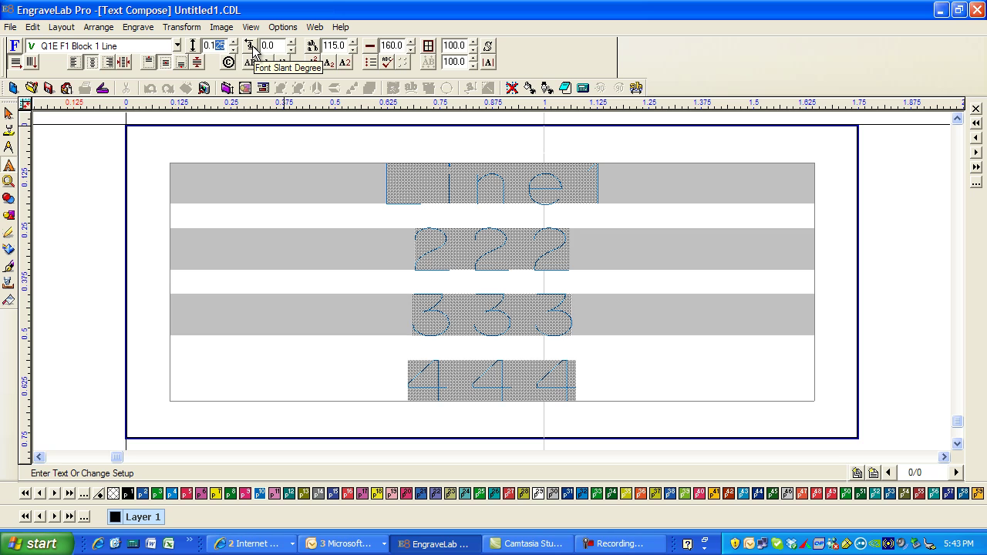
{"action": "type", "text": "36"}
{"action": "key", "text": "Return"}
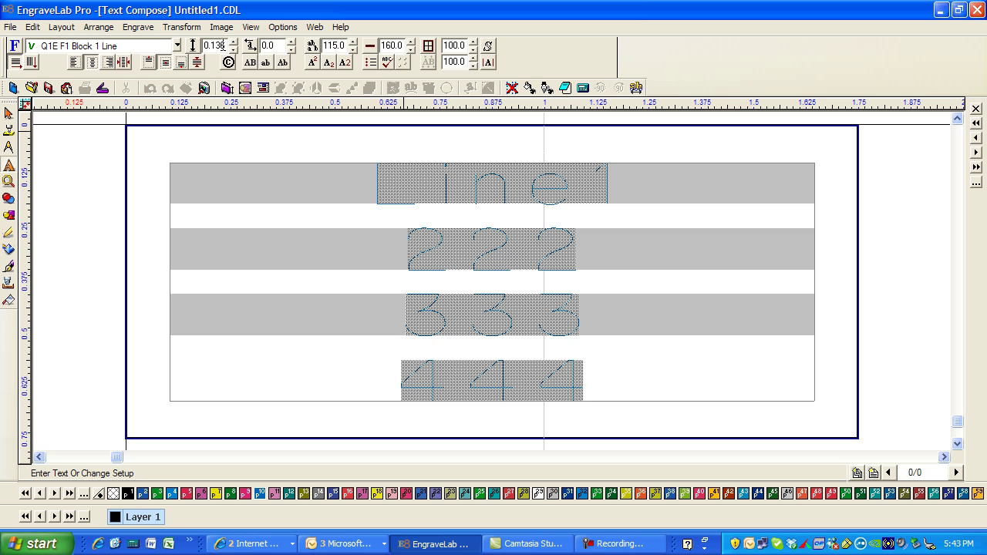
{"action": "left_click", "coordinate": [232, 49]}
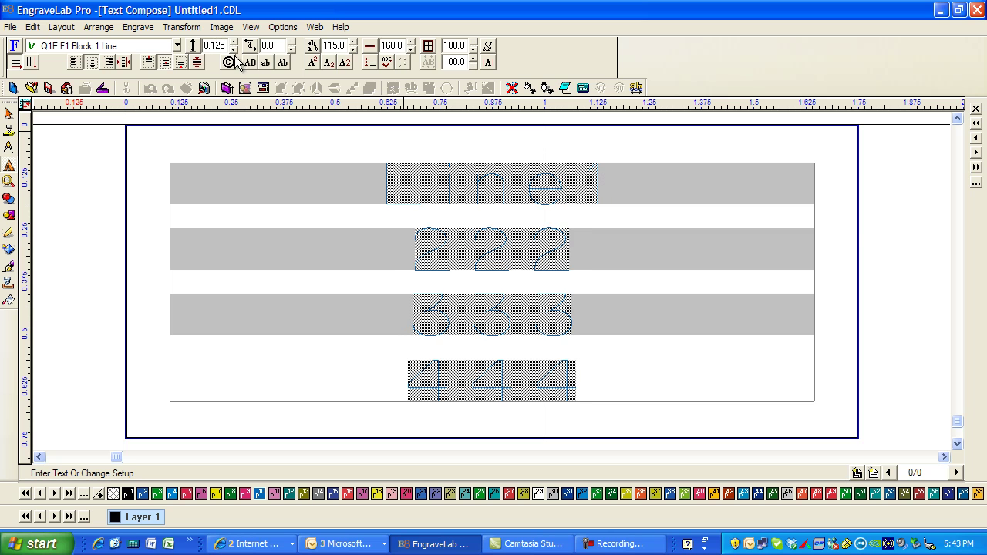
- Finish the text and set the badge outline to red score lines
{"action": "left_click", "coordinate": [914, 231]}
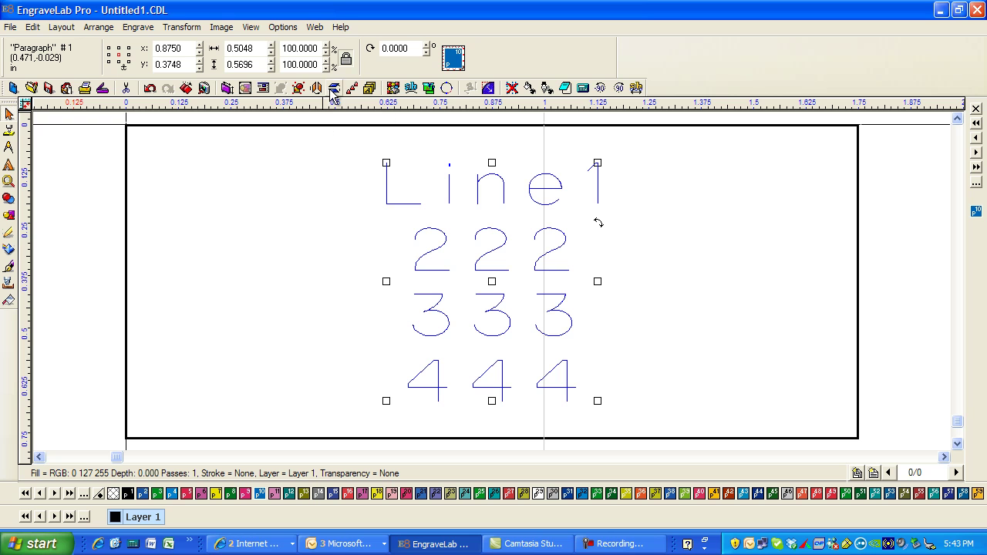
{"action": "left_click", "coordinate": [369, 89]}
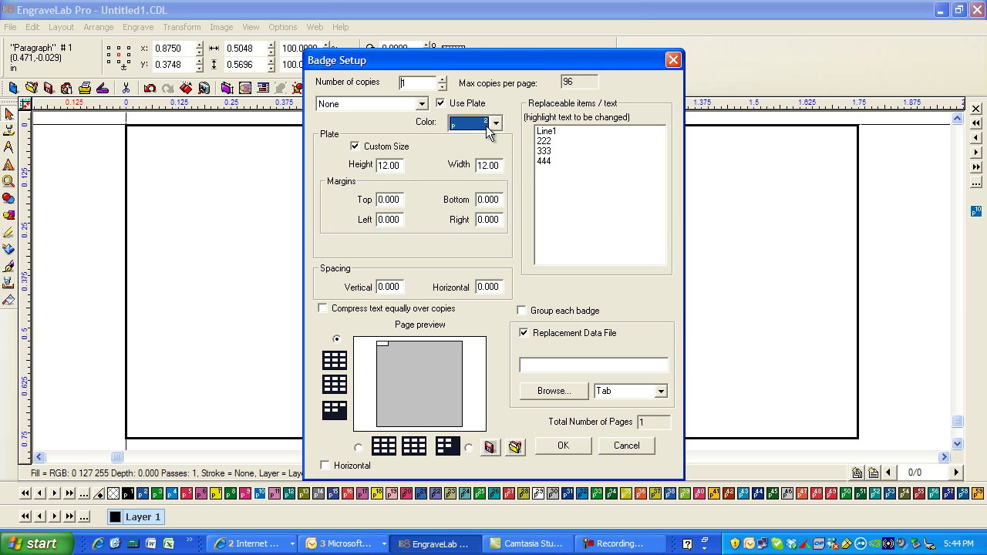
{"action": "left_click", "coordinate": [422, 104]}
{"action": "left_click", "coordinate": [355, 126]}
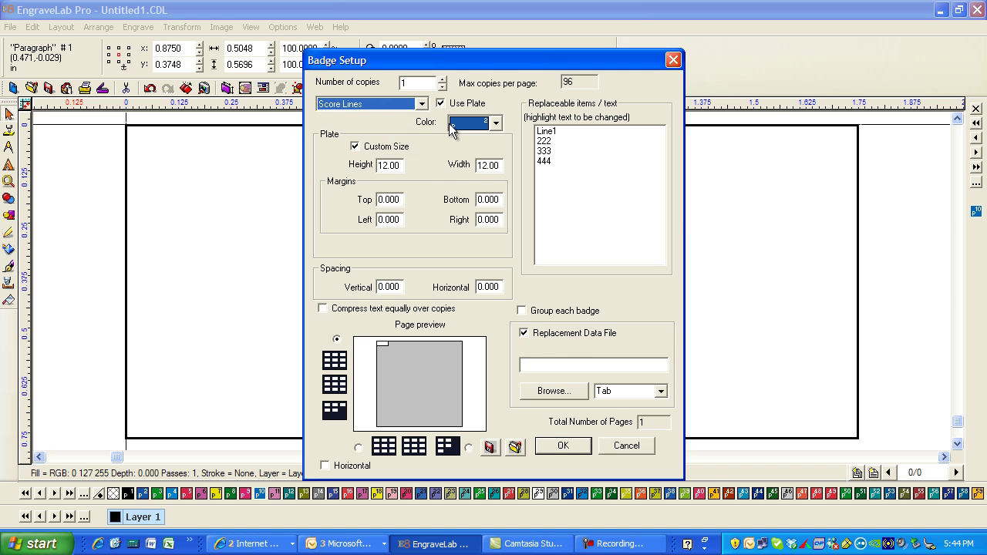
{"action": "left_click", "coordinate": [496, 123]}
{"action": "left_click", "coordinate": [482, 182]}
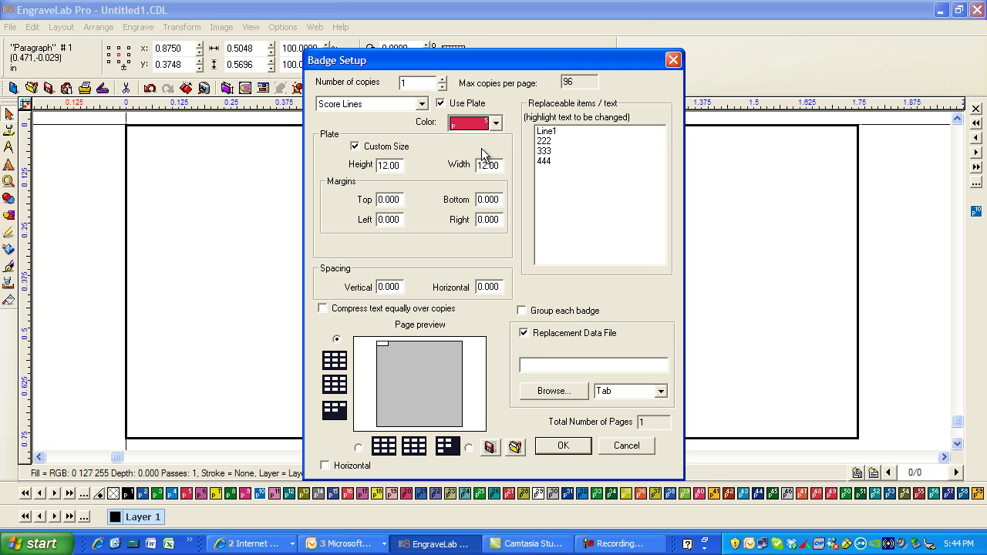
- Set 10 badge copies on a 5-inch-high plate and generate the badge grid
{"action": "left_click", "coordinate": [442, 79]}
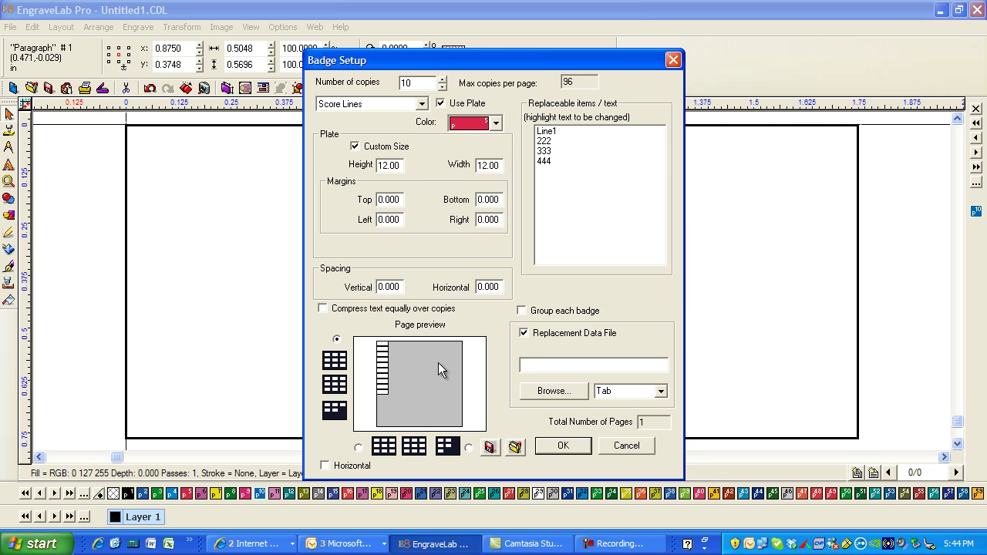
{"action": "left_click", "coordinate": [325, 466]}
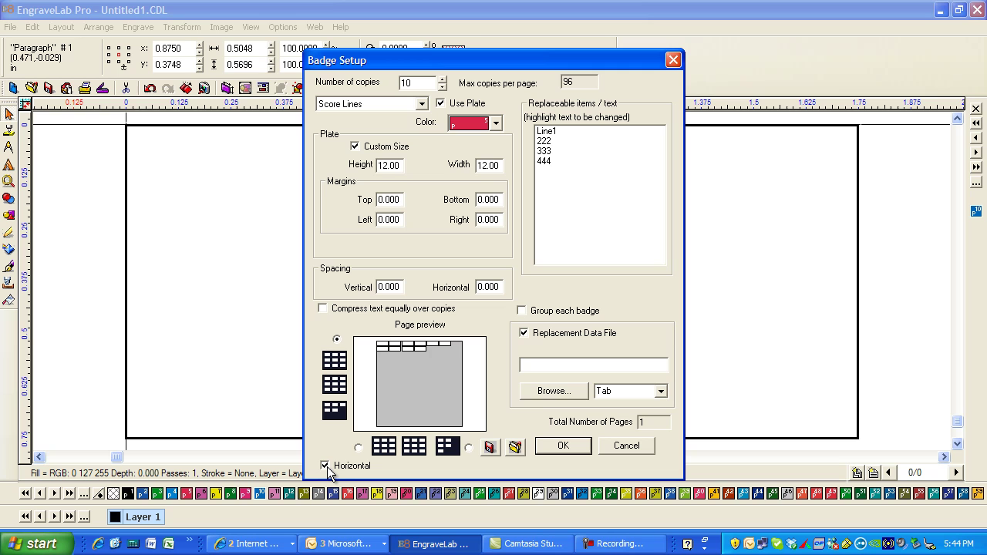
{"action": "left_click", "coordinate": [325, 466]}
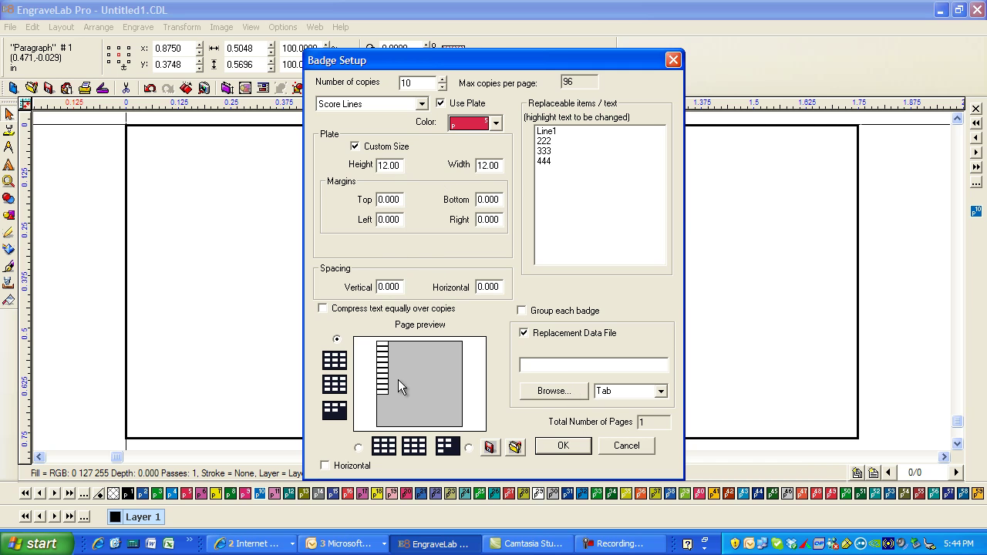
{"action": "double_click", "coordinate": [385, 165]}
{"action": "type", "text": "6"}
{"action": "left_click", "coordinate": [494, 164]}
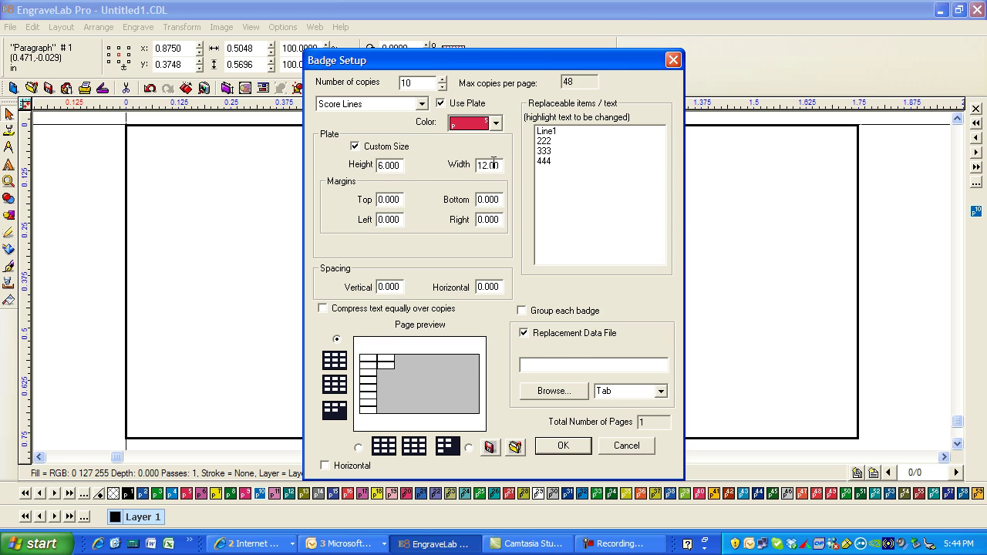
{"action": "double_click", "coordinate": [390, 166]}
{"action": "type", "text": "5"}
{"action": "key", "text": "Return"}
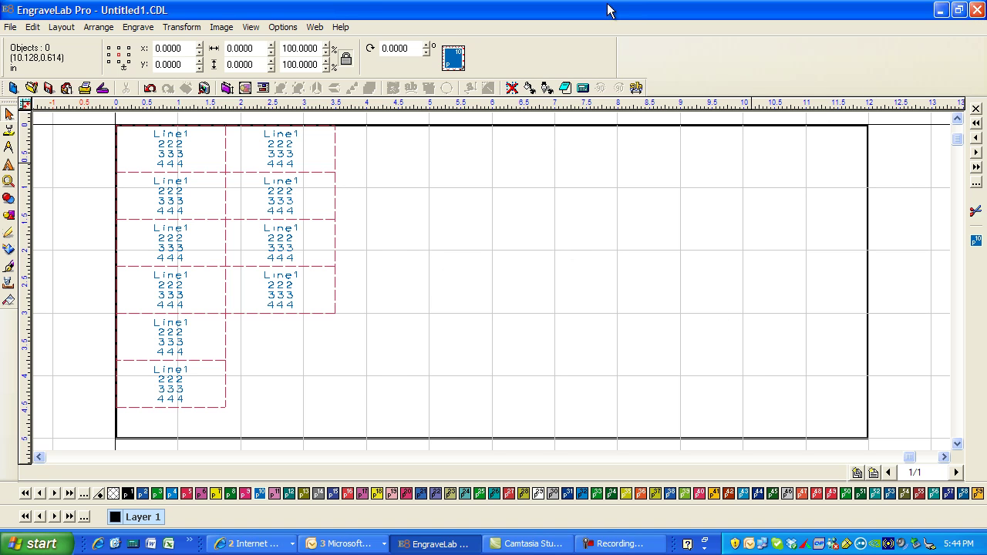
- Undo the badge grid and select the four-line text paragraph
{"action": "left_click", "coordinate": [151, 87]}
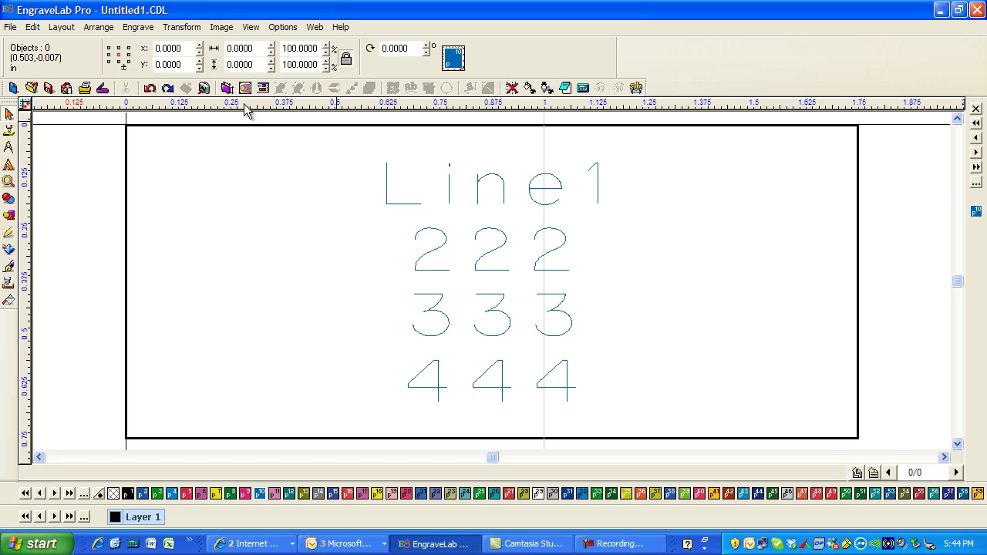
{"action": "left_click", "coordinate": [455, 204]}
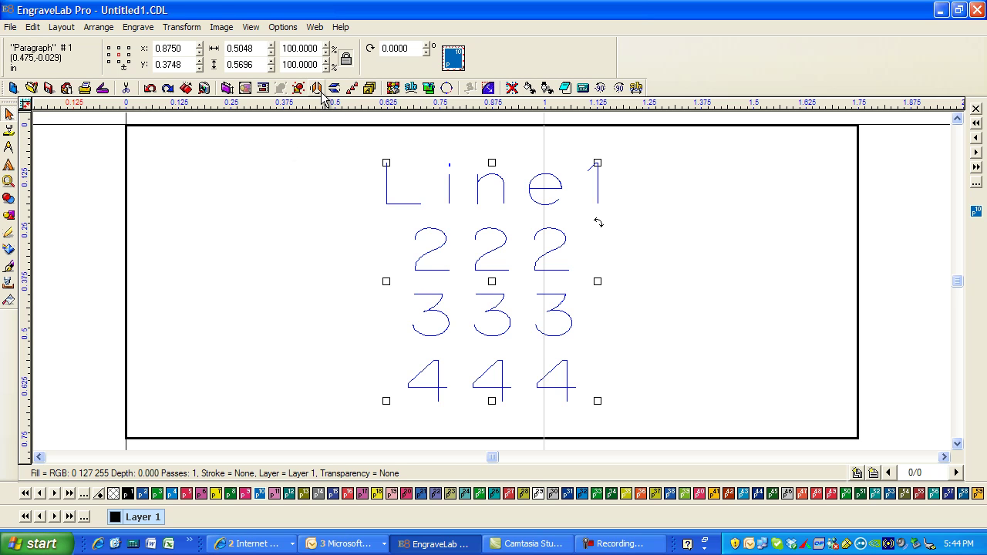
- Set the top, left, bottom and right badge margins to 0.25 inch each
{"action": "left_click", "coordinate": [369, 87]}
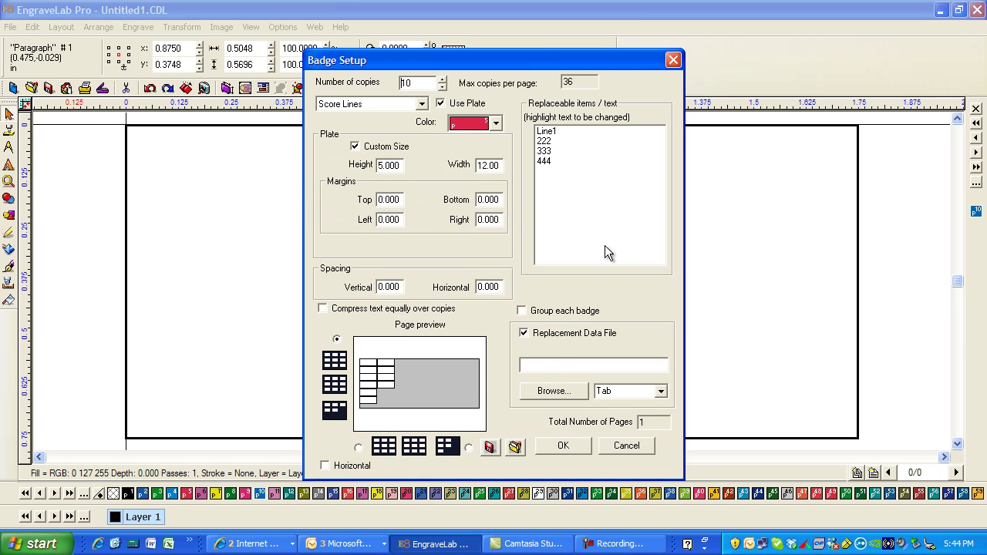
{"action": "double_click", "coordinate": [390, 198]}
{"action": "type", "text": ".25"}
{"action": "left_click_drag", "start_coordinate": [391, 199], "coordinate": [246, 195]}
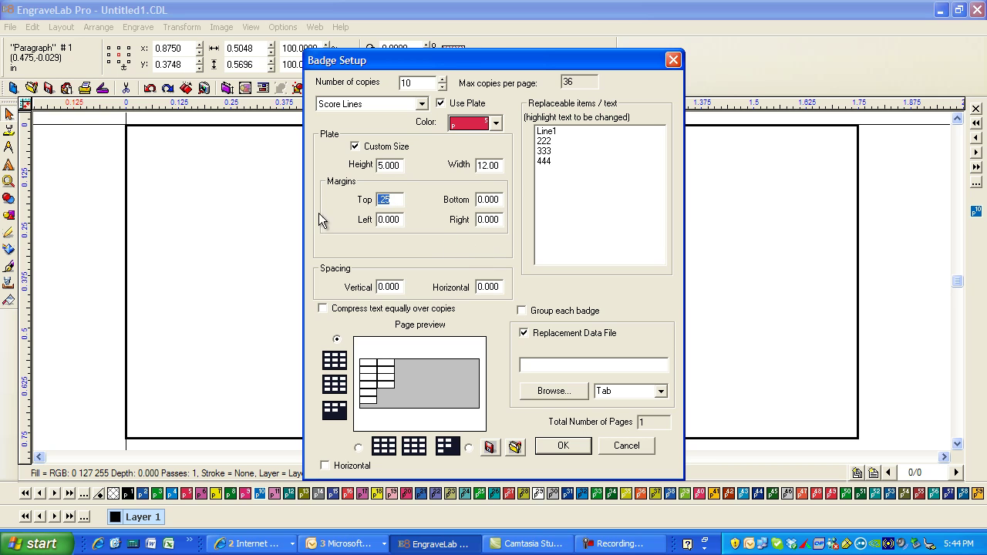
{"action": "key", "text": "Tab"}
{"action": "type", "text": ".25"}
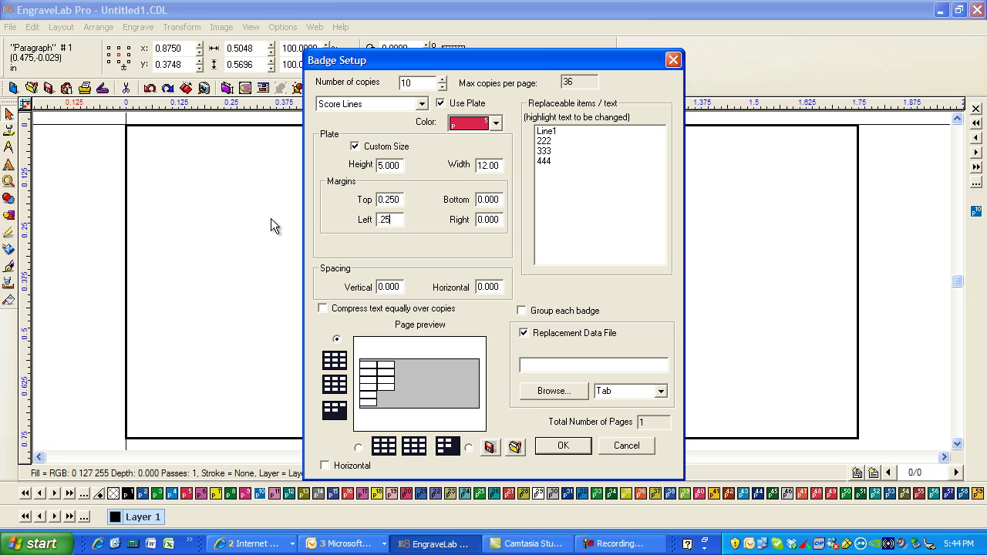
{"action": "left_click", "coordinate": [478, 199]}
{"action": "double_click", "coordinate": [478, 199]}
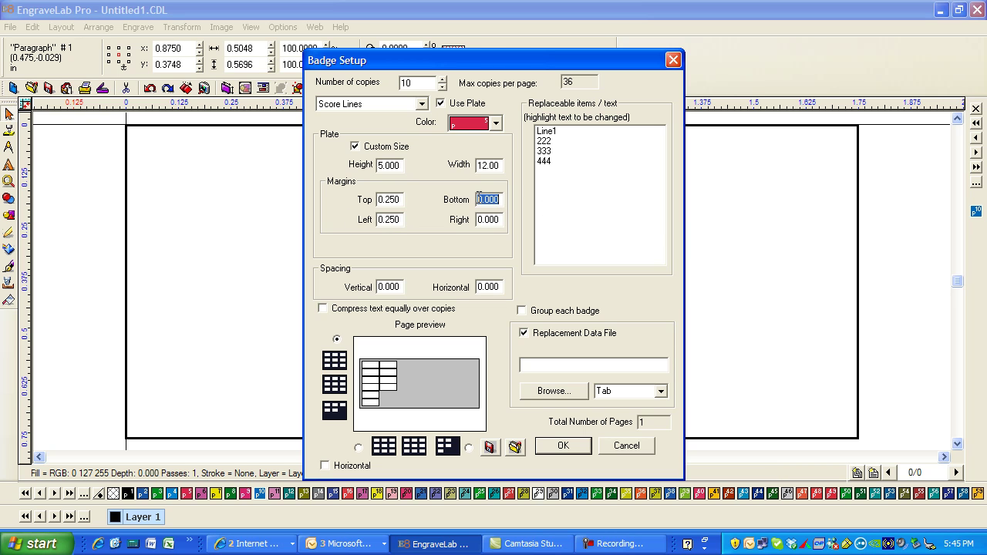
{"action": "type", "text": ".25"}
{"action": "left_click", "coordinate": [483, 217]}
{"action": "double_click", "coordinate": [482, 217]}
{"action": "type", "text": ".25"}
- Keep the plate height at 5 inches and mark Line1 as replaceable text
{"action": "double_click", "coordinate": [387, 164]}
{"action": "type", "text": "6"}
{"action": "left_click", "coordinate": [487, 163]}
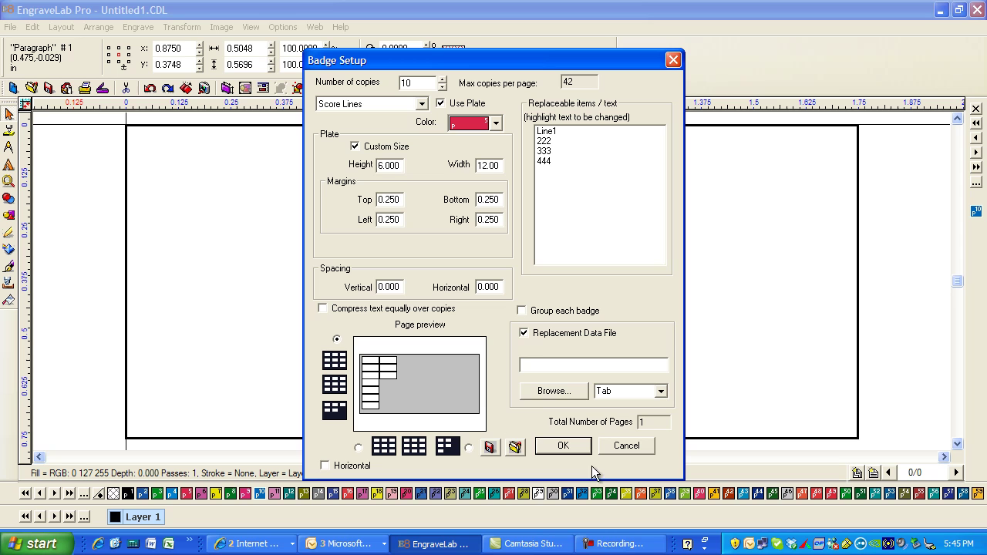
{"action": "double_click", "coordinate": [481, 165]}
{"action": "double_click", "coordinate": [387, 165]}
{"action": "type", "text": "5"}
{"action": "left_click", "coordinate": [491, 165]}
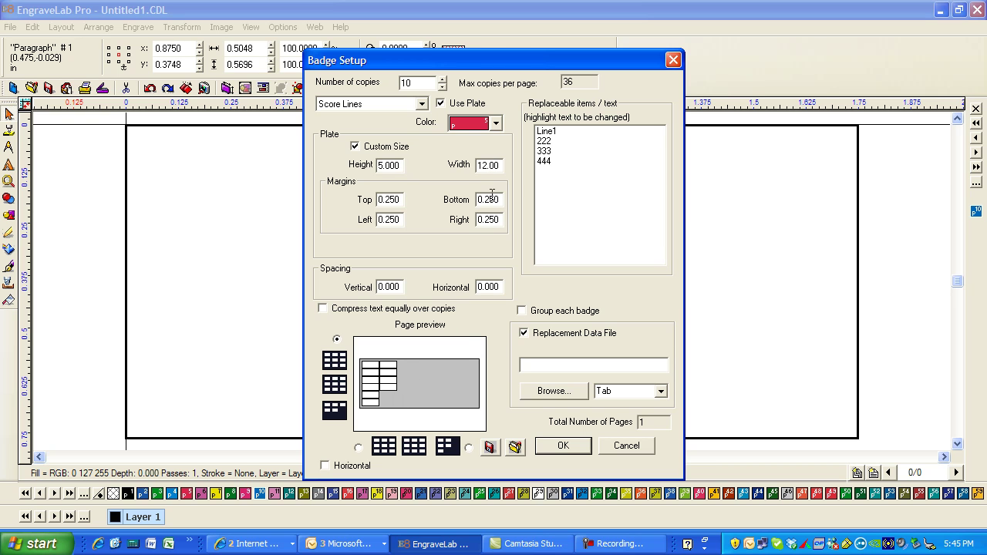
{"action": "left_click", "coordinate": [550, 134]}
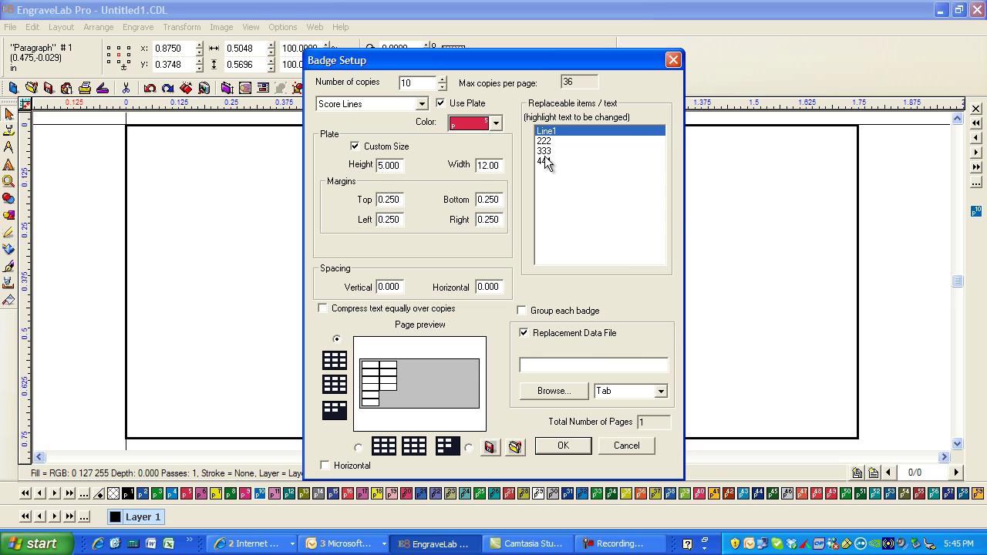
- Mark all four lines as replaceable and choose C:\temp\TestFile.txt as the data file
{"action": "left_click", "coordinate": [545, 161], "text": "shift"}
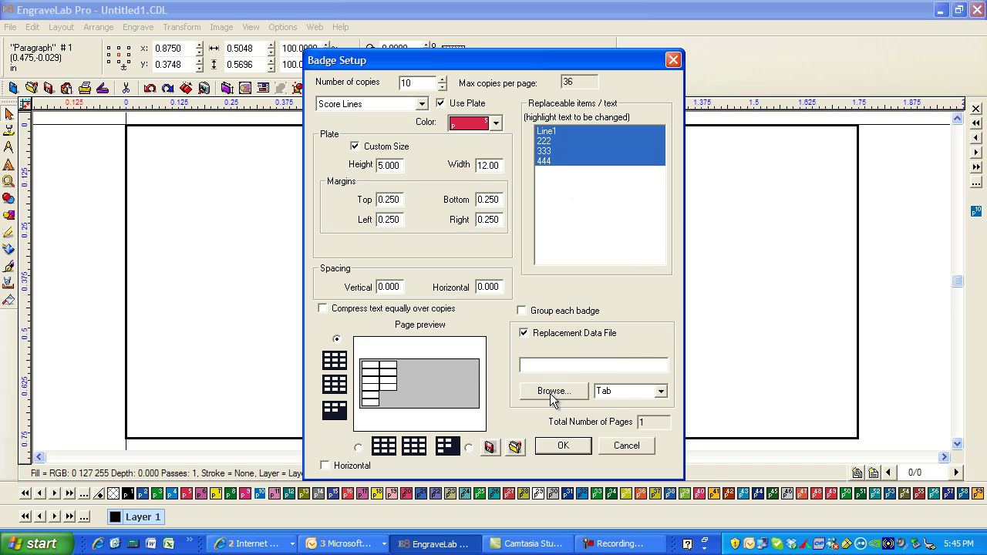
{"action": "left_click", "coordinate": [583, 397]}
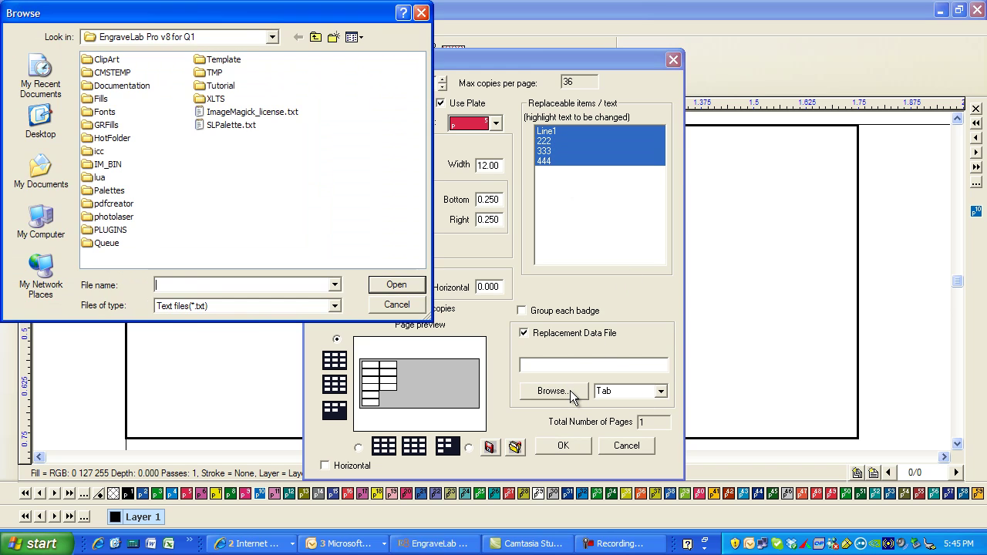
{"action": "left_click", "coordinate": [274, 39]}
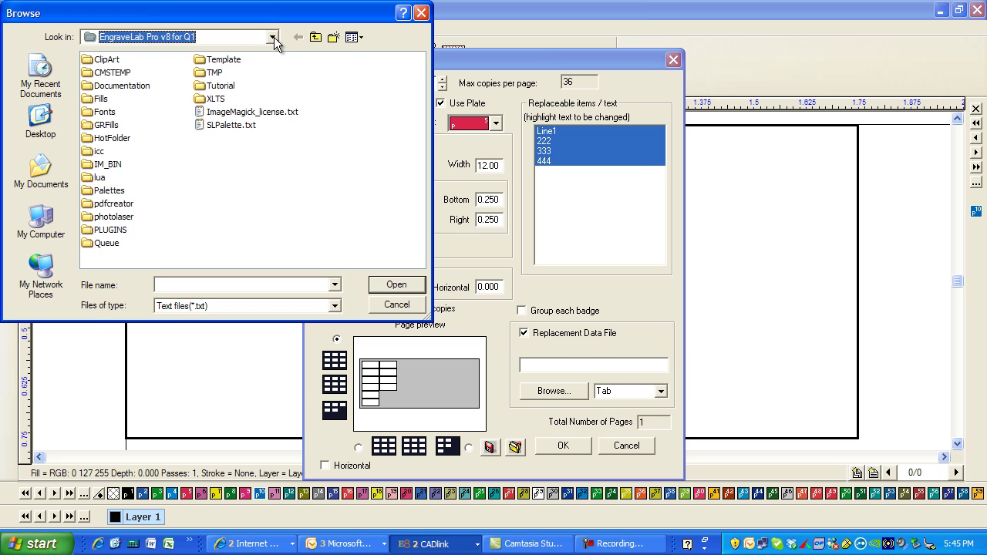
{"action": "left_click", "coordinate": [274, 39]}
{"action": "left_click", "coordinate": [127, 114]}
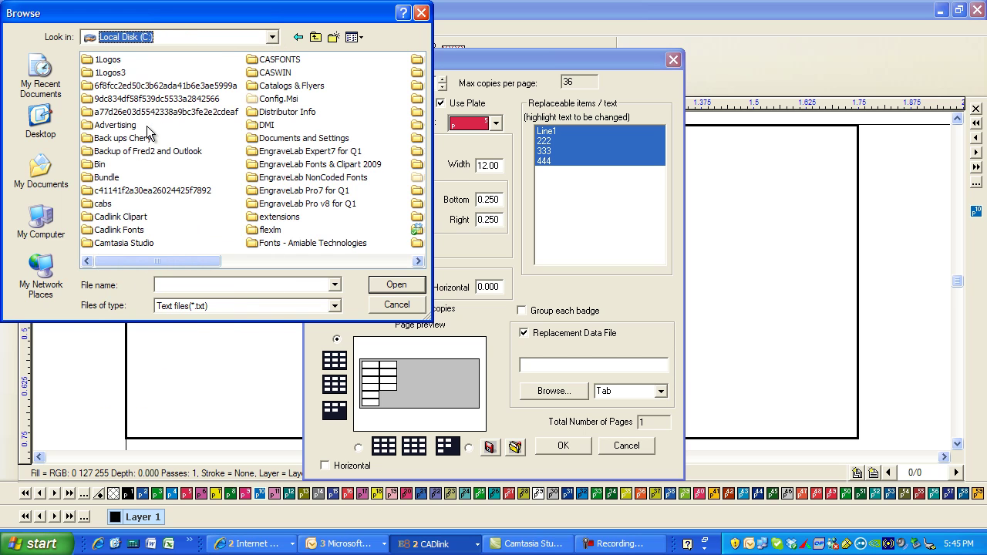
{"action": "scroll", "coordinate": [278, 173], "scroll_direction": "down", "scroll_amount": 3}
{"action": "double_click", "coordinate": [268, 178]}
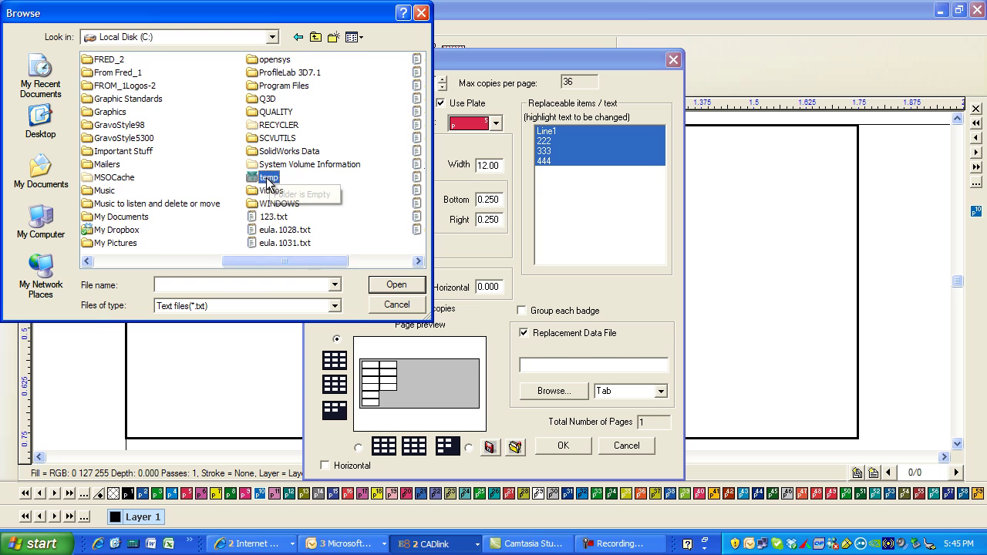
{"action": "left_click", "coordinate": [347, 265]}
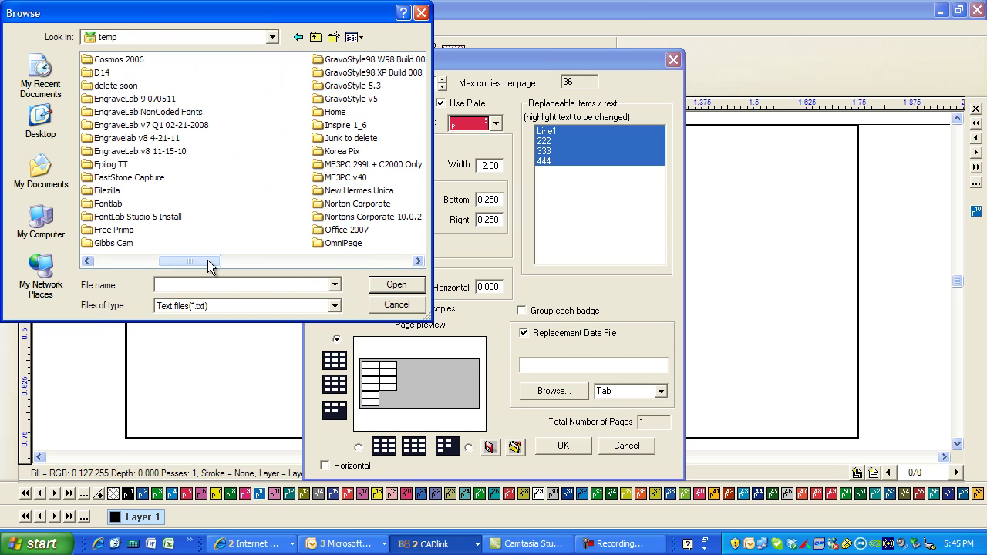
{"action": "left_click", "coordinate": [388, 266]}
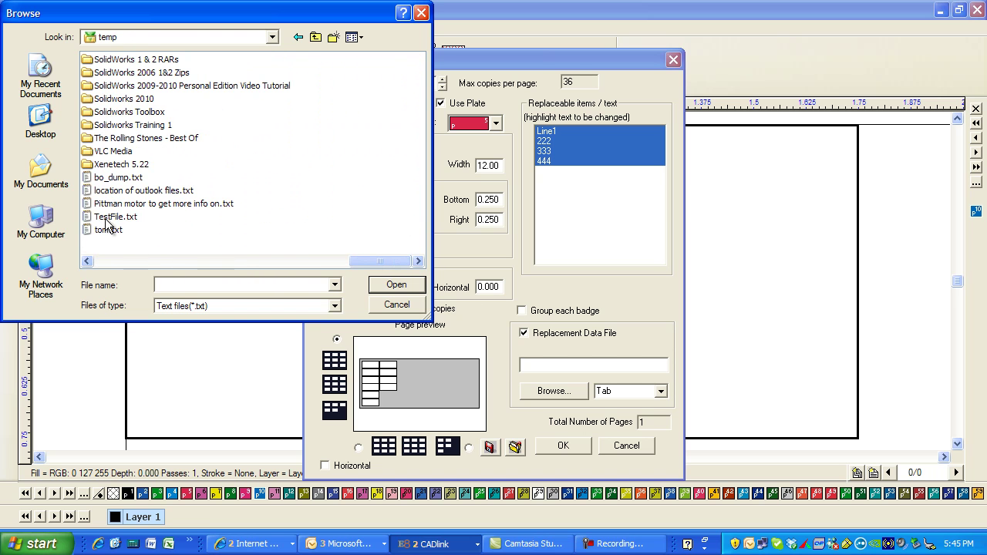
{"action": "left_click", "coordinate": [113, 219]}
{"action": "left_click", "coordinate": [377, 286]}
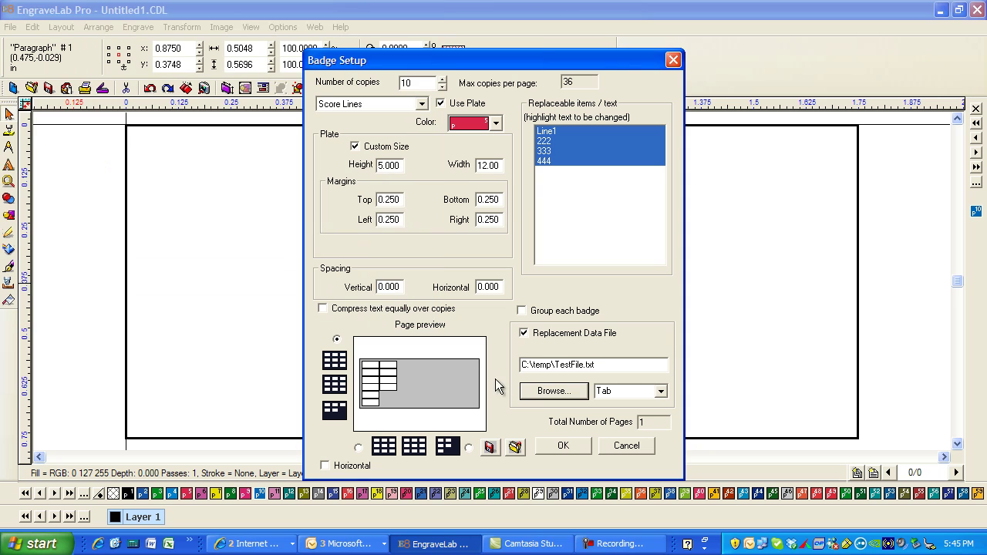
- Accept the text substitutions to generate the ten merged badges
{"action": "left_click", "coordinate": [565, 446]}
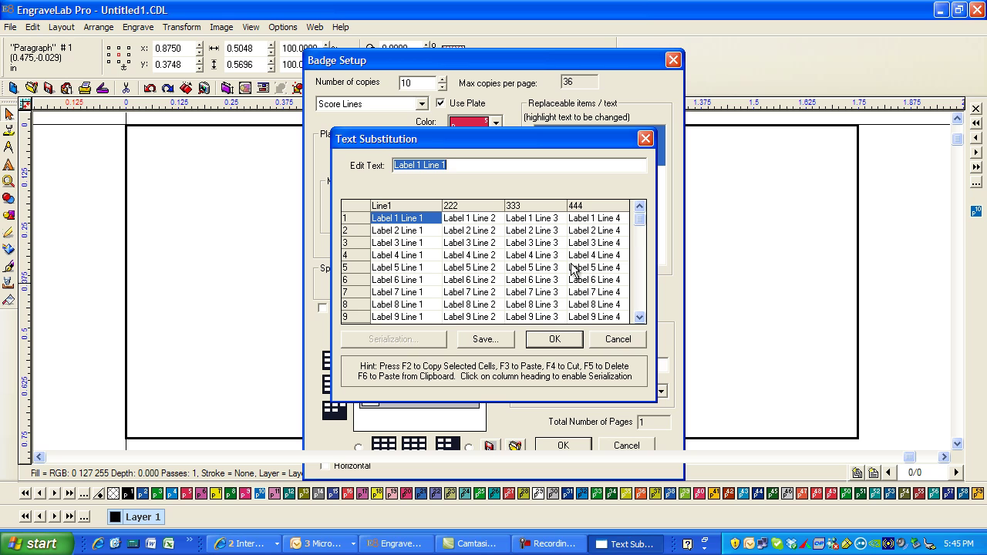
{"action": "left_click_drag", "start_coordinate": [639, 221], "coordinate": [641, 307]}
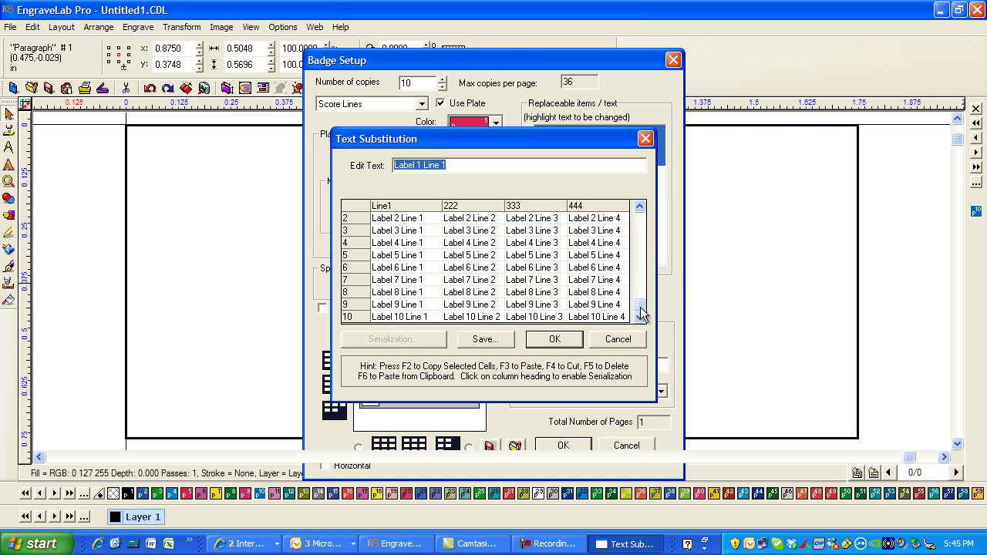
{"action": "left_click", "coordinate": [562, 342]}
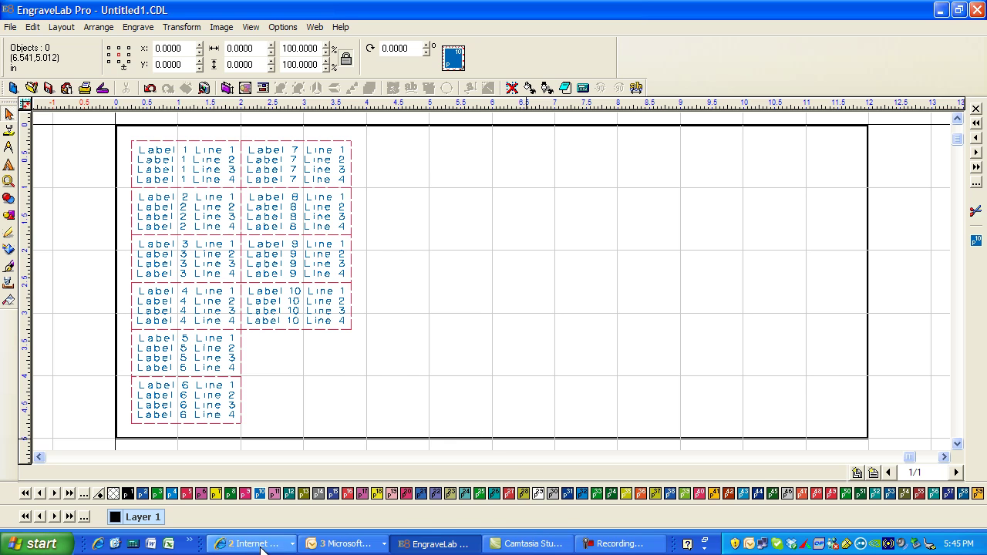
- From the desktop, open the C:\temp folder via the Local Disk (C:) shortcut
{"action": "left_click", "coordinate": [115, 545]}
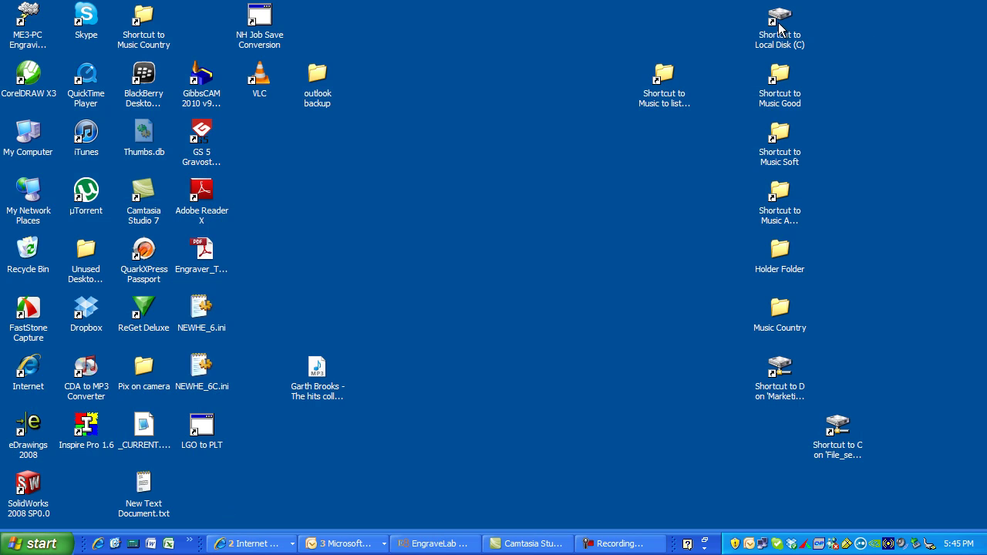
{"action": "double_click", "coordinate": [779, 25]}
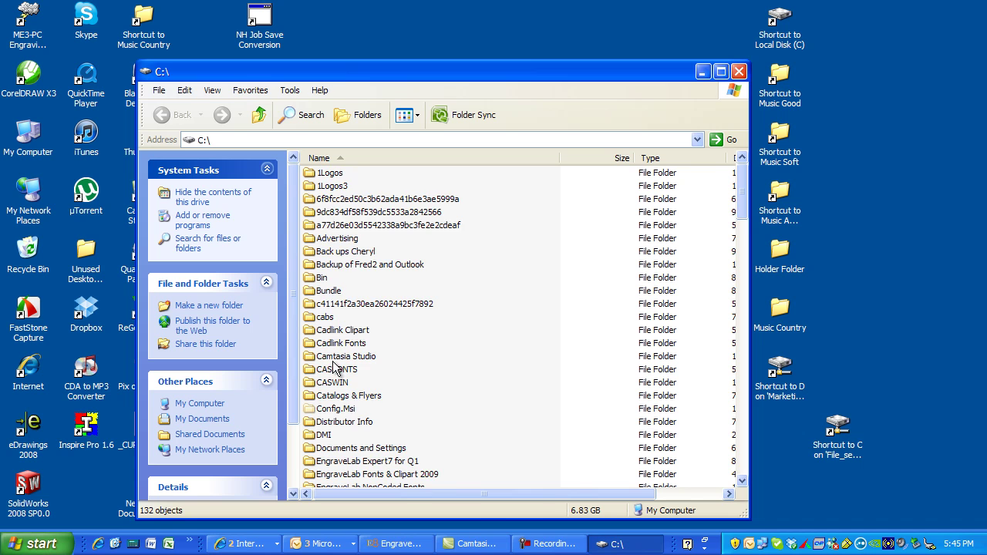
{"action": "scroll", "coordinate": [367, 393], "scroll_direction": "down", "scroll_amount": 3}
{"action": "scroll", "coordinate": [366, 393], "scroll_direction": "down", "scroll_amount": 10}
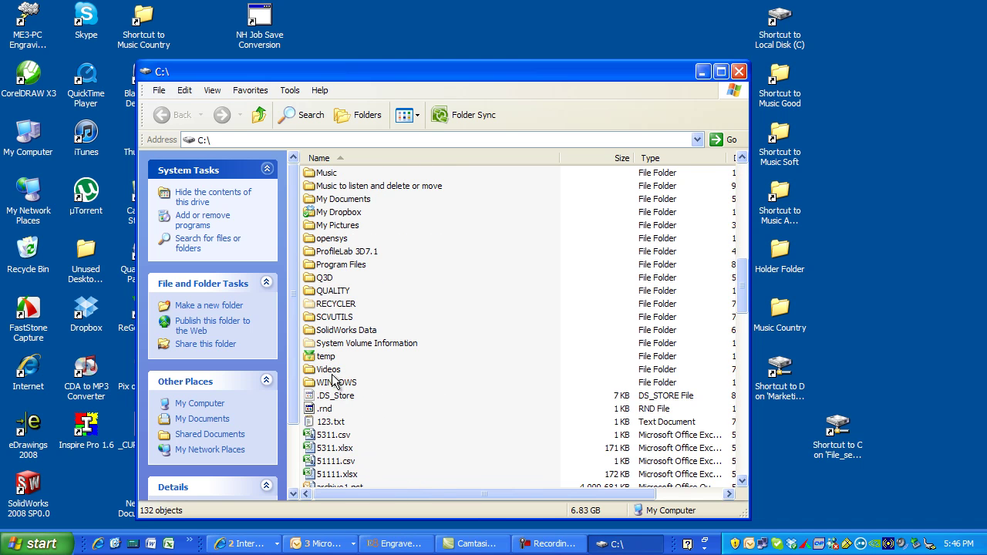
{"action": "double_click", "coordinate": [322, 357]}
- Sort the temp folder files by date to locate TestFile.txt
{"action": "left_click", "coordinate": [369, 292]}
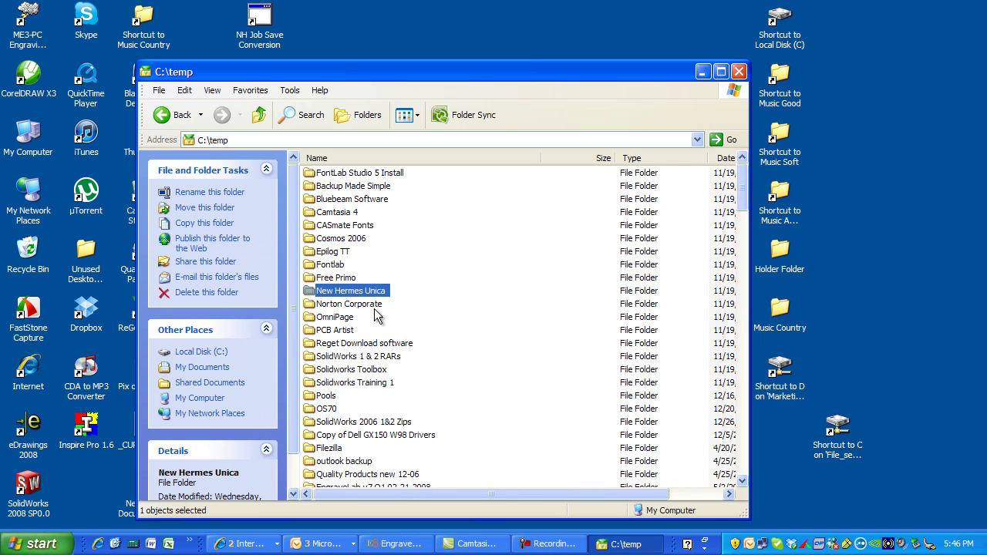
{"action": "key", "text": "t"}
{"action": "scroll", "coordinate": [417, 382], "scroll_direction": "down", "scroll_amount": 7}
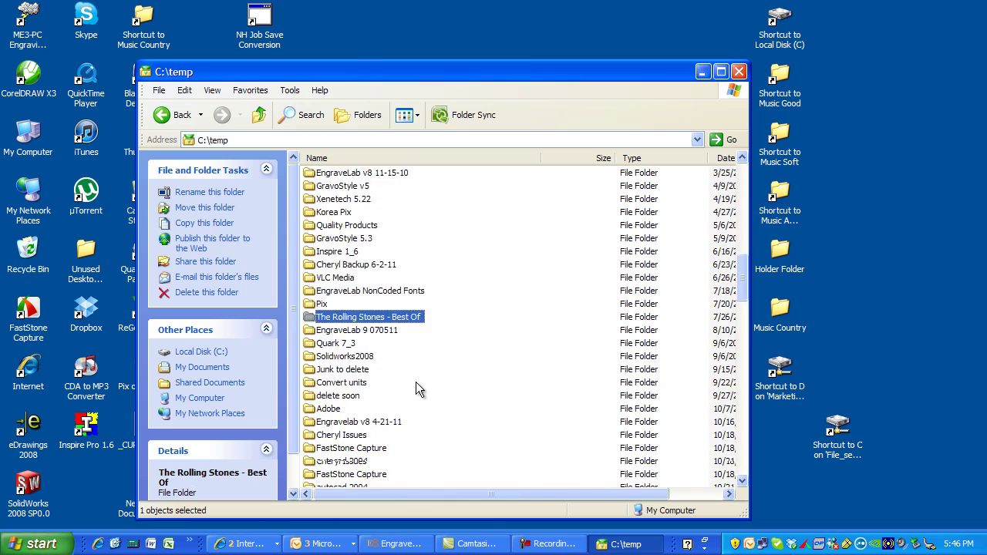
{"action": "left_click", "coordinate": [374, 408]}
{"action": "key", "text": "t"}
{"action": "scroll", "coordinate": [458, 411], "scroll_direction": "down", "scroll_amount": 5}
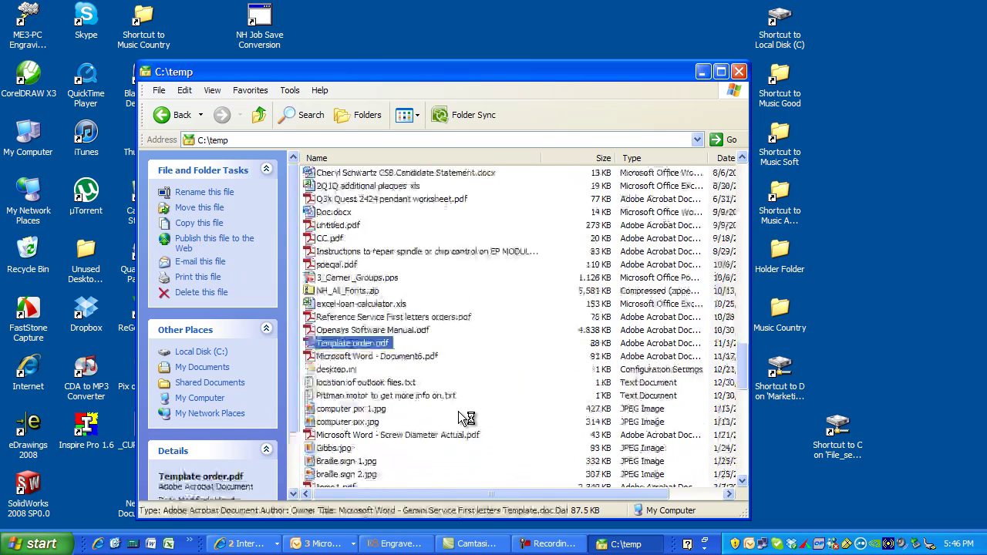
{"action": "scroll", "coordinate": [466, 409], "scroll_direction": "down", "scroll_amount": 1}
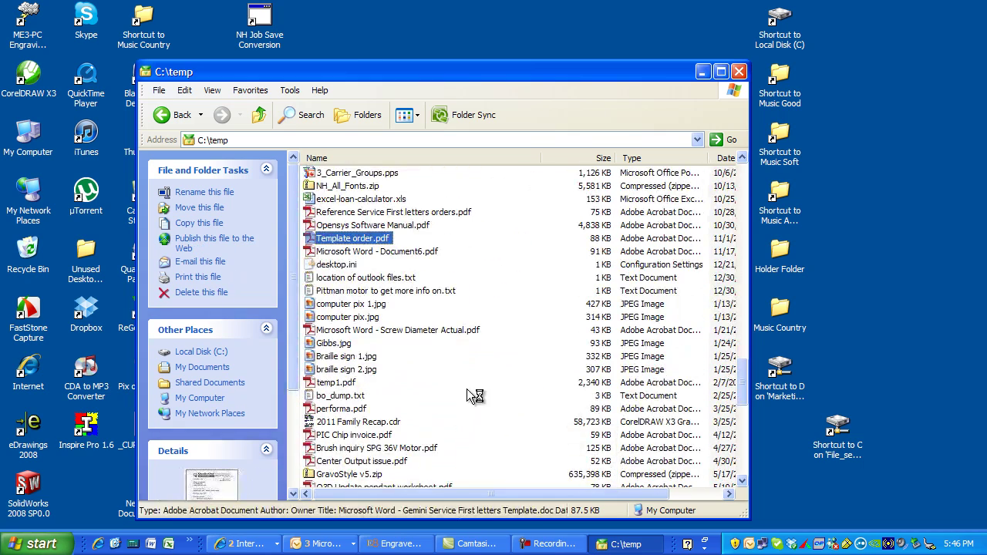
{"action": "left_click", "coordinate": [725, 159]}
{"action": "left_click", "coordinate": [726, 159]}
{"action": "left_click_drag", "start_coordinate": [742, 365], "coordinate": [744, 463]}
- View TestFile.txt in an enlarged Notepad window, then close it and the temp folder
{"action": "double_click", "coordinate": [329, 475]}
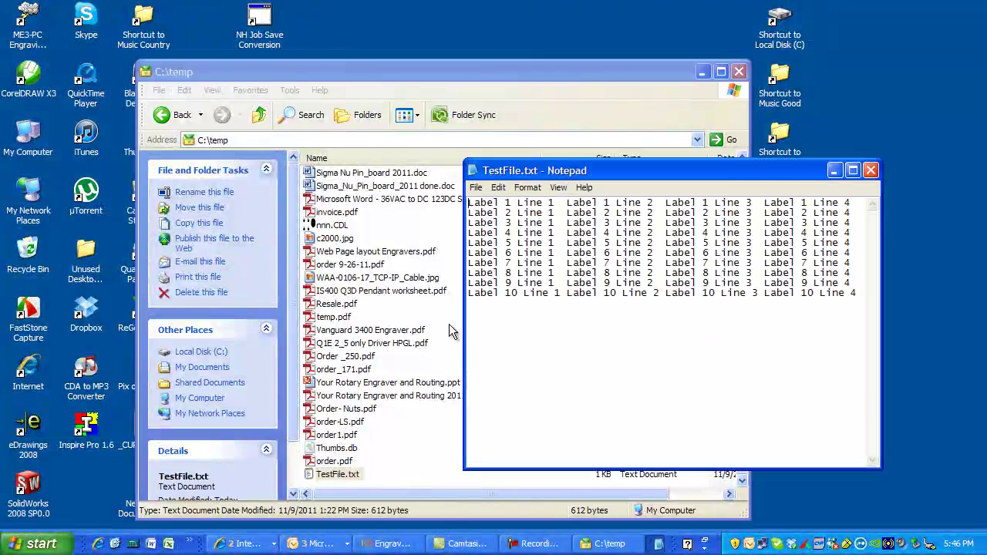
{"action": "left_click_drag", "start_coordinate": [685, 171], "coordinate": [402, 89]}
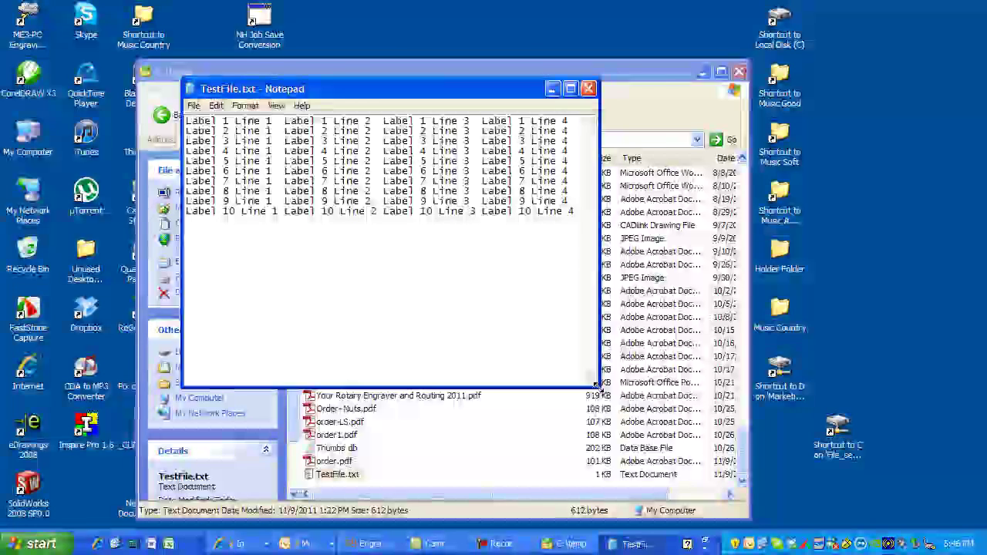
{"action": "left_click_drag", "start_coordinate": [595, 385], "coordinate": [925, 501]}
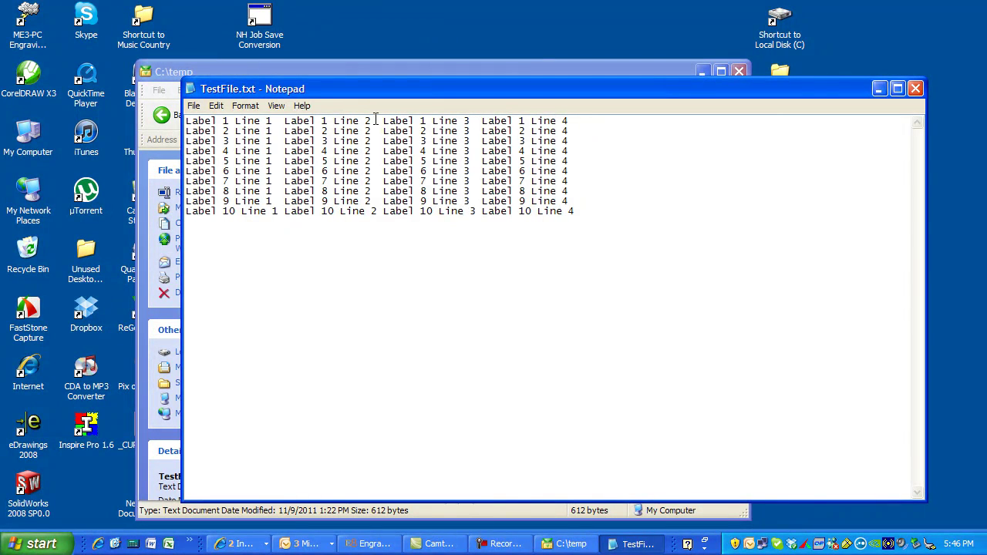
{"action": "left_click", "coordinate": [916, 90]}
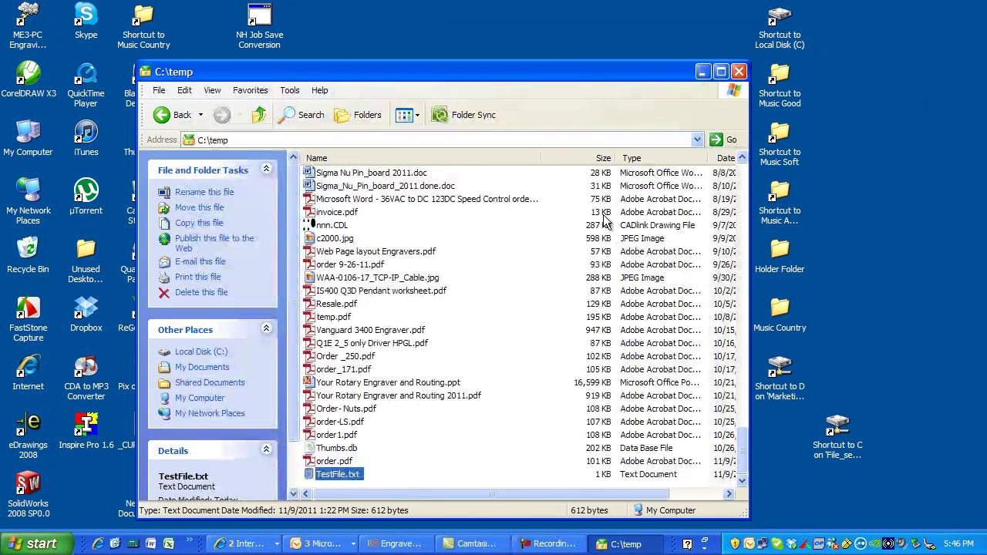
{"action": "left_click", "coordinate": [740, 72]}
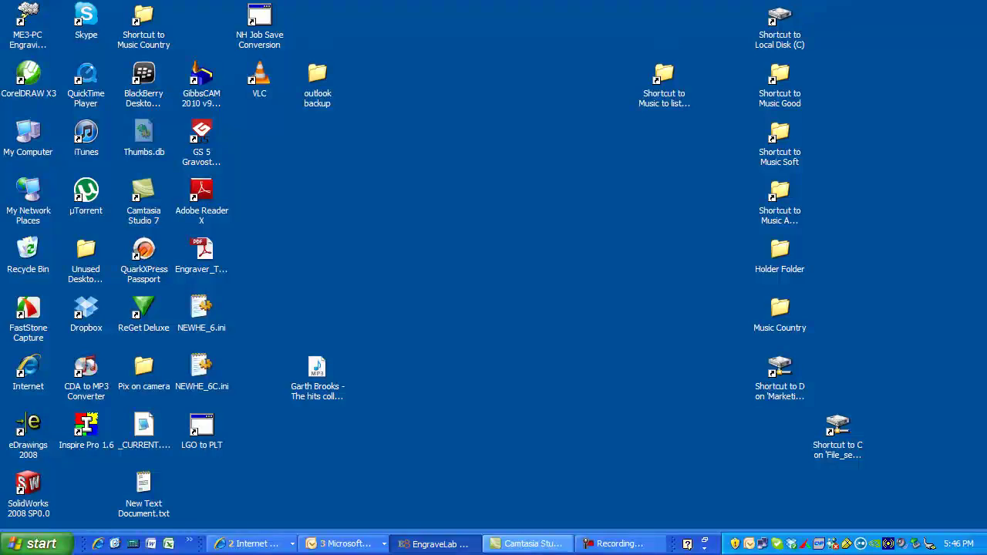
- Return to the EngraveLab Pro layout and show the score lines as black outlines
{"action": "left_click", "coordinate": [532, 543]}
{"action": "left_click", "coordinate": [436, 543]}
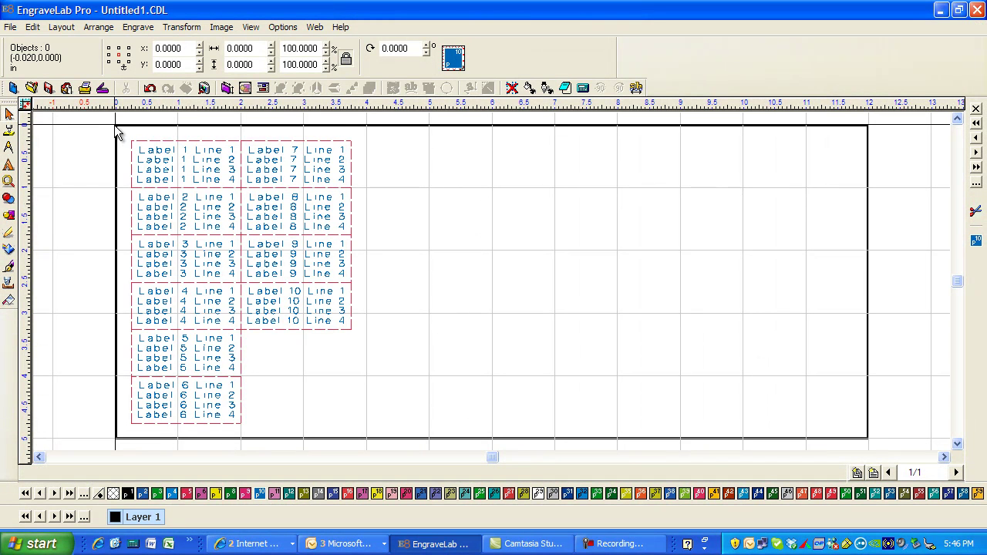
{"action": "left_click", "coordinate": [976, 243]}
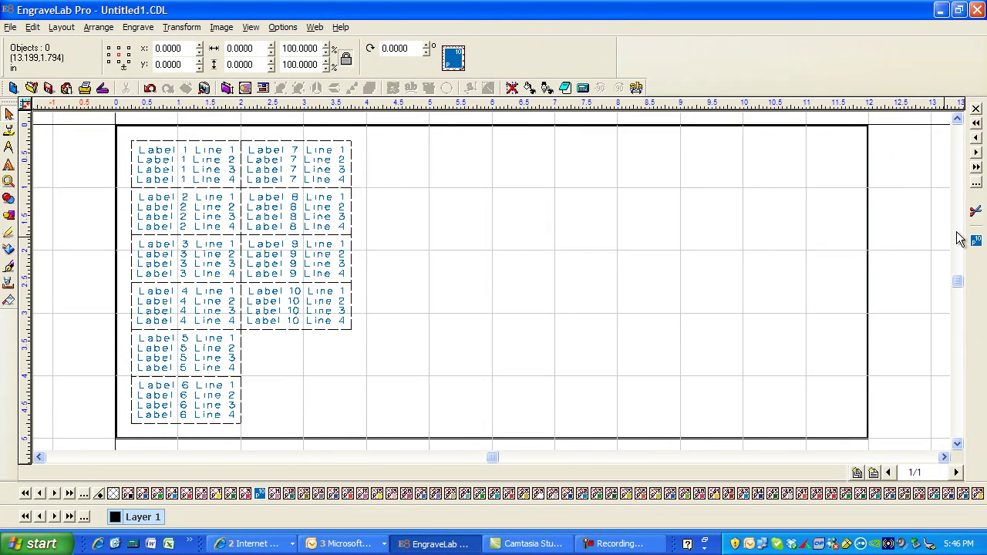
- Select all ten badge labels and preview the engraving output, then close it
{"action": "left_click_drag", "start_coordinate": [434, 133], "coordinate": [128, 472]}
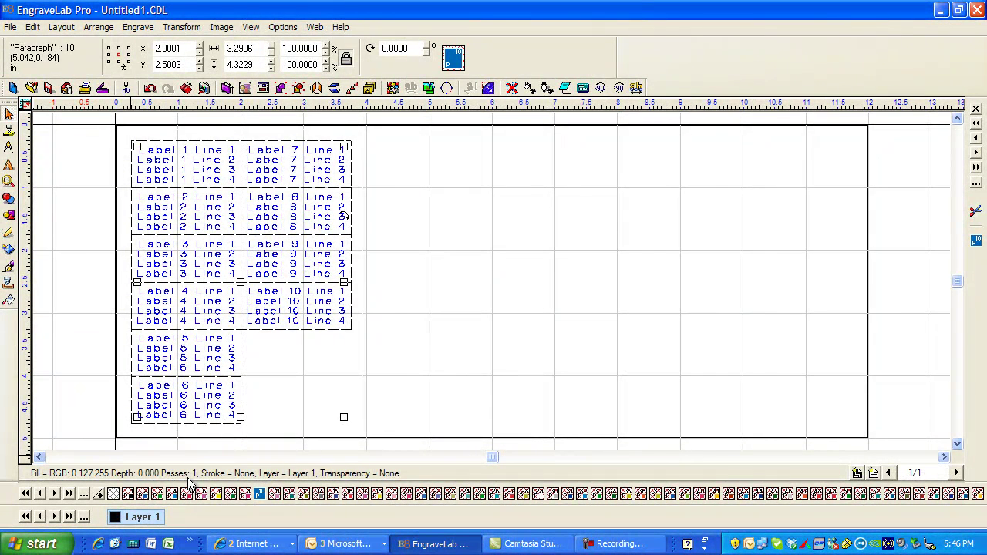
{"action": "left_click", "coordinate": [139, 29]}
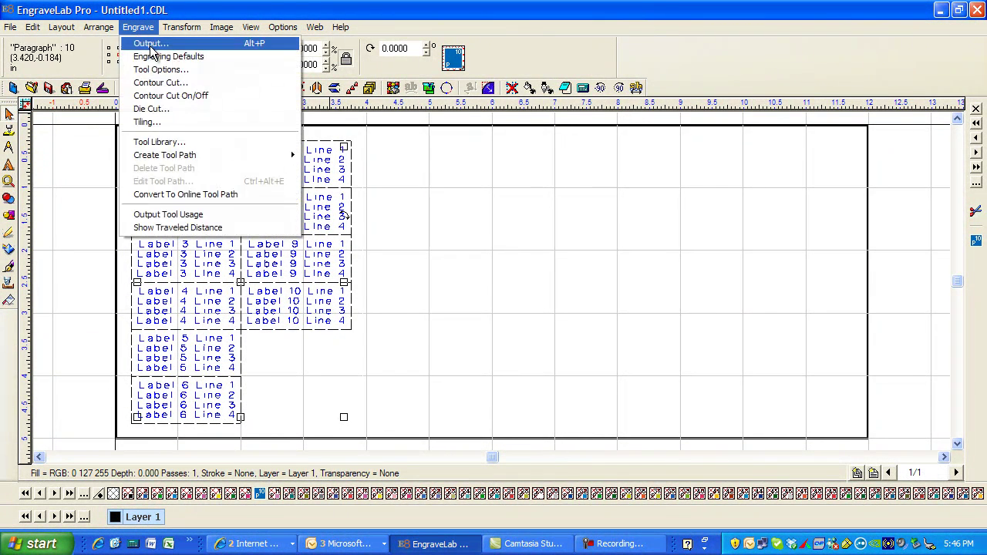
{"action": "left_click", "coordinate": [151, 46]}
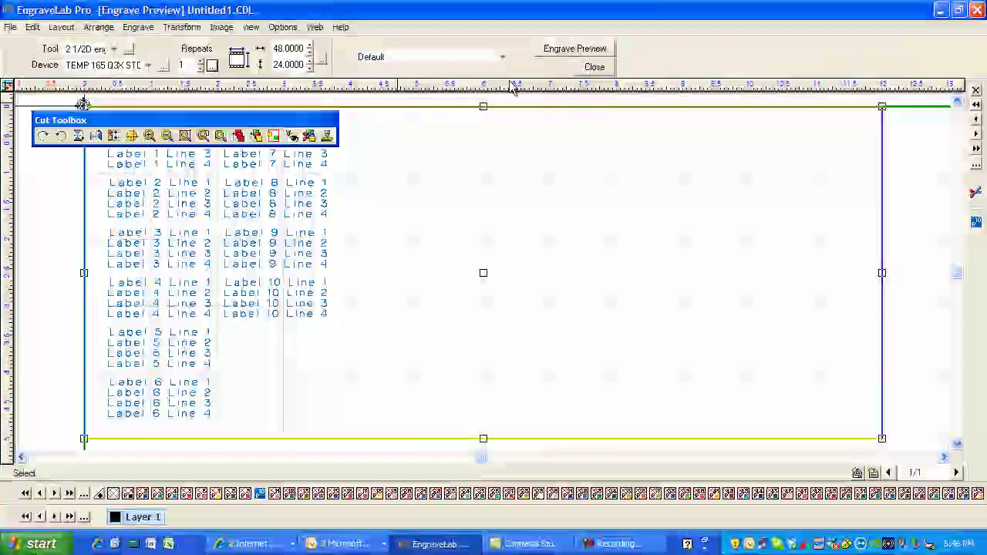
{"action": "left_click", "coordinate": [595, 68]}
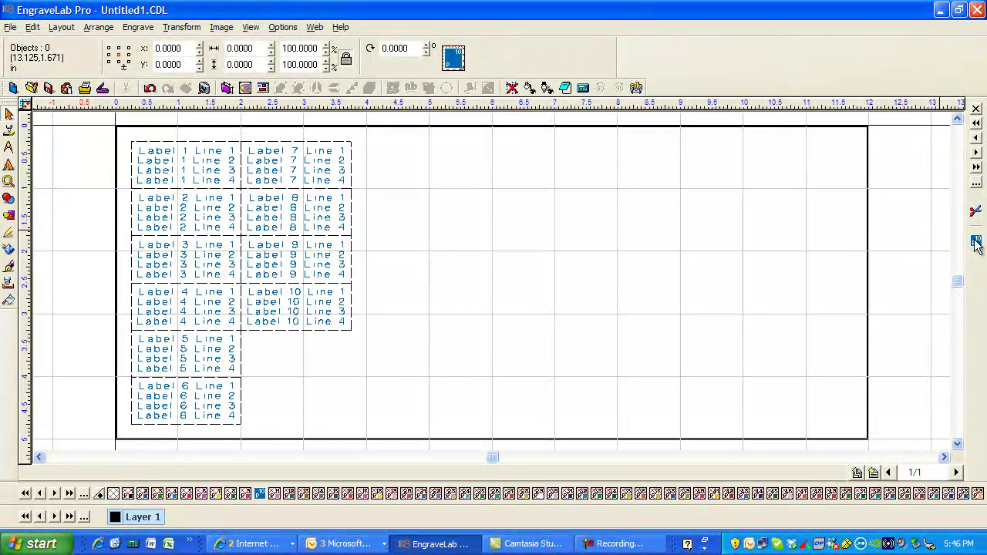
- Select the score-line grid, move it, then undo the move to restore alignment
{"action": "left_click", "coordinate": [327, 236]}
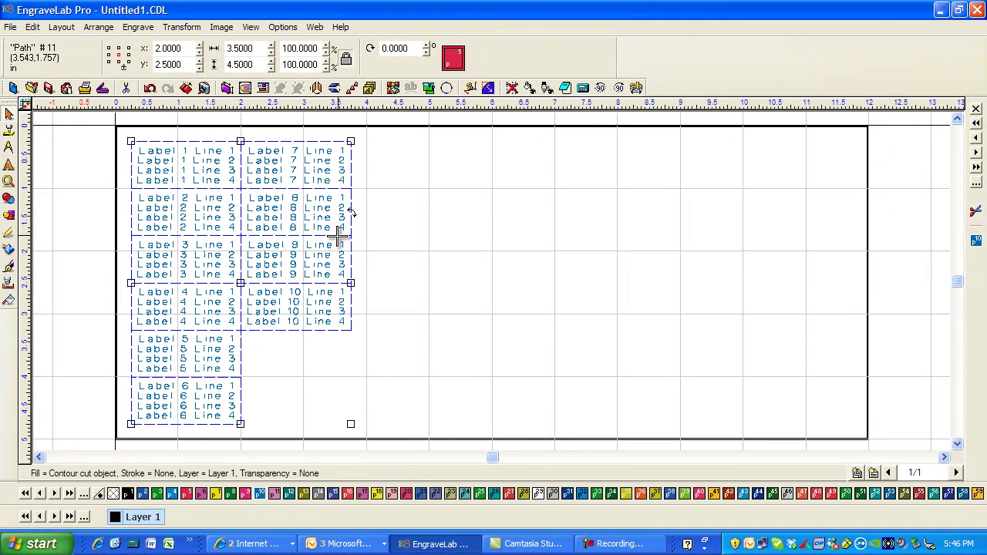
{"action": "left_click_drag", "start_coordinate": [240, 284], "coordinate": [558, 242]}
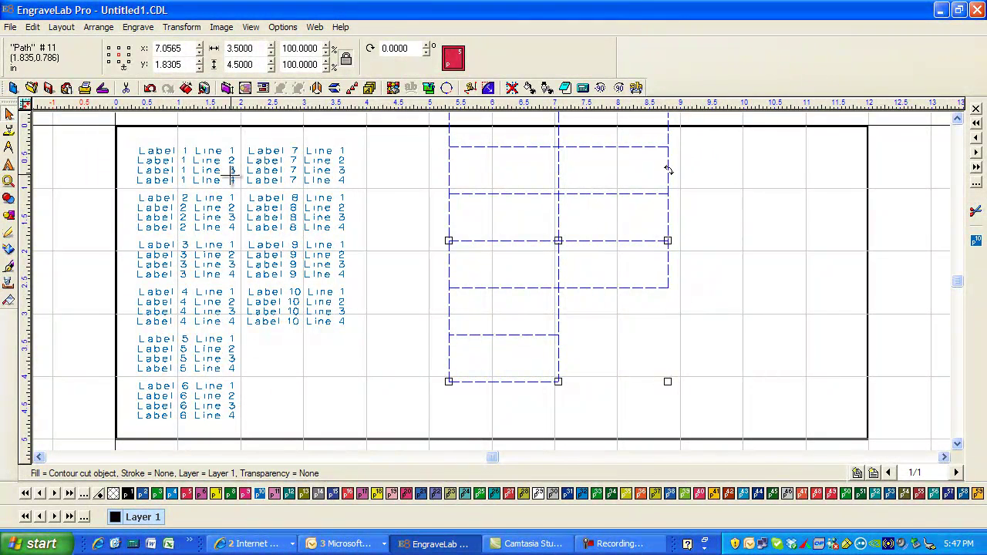
{"action": "left_click", "coordinate": [151, 89]}
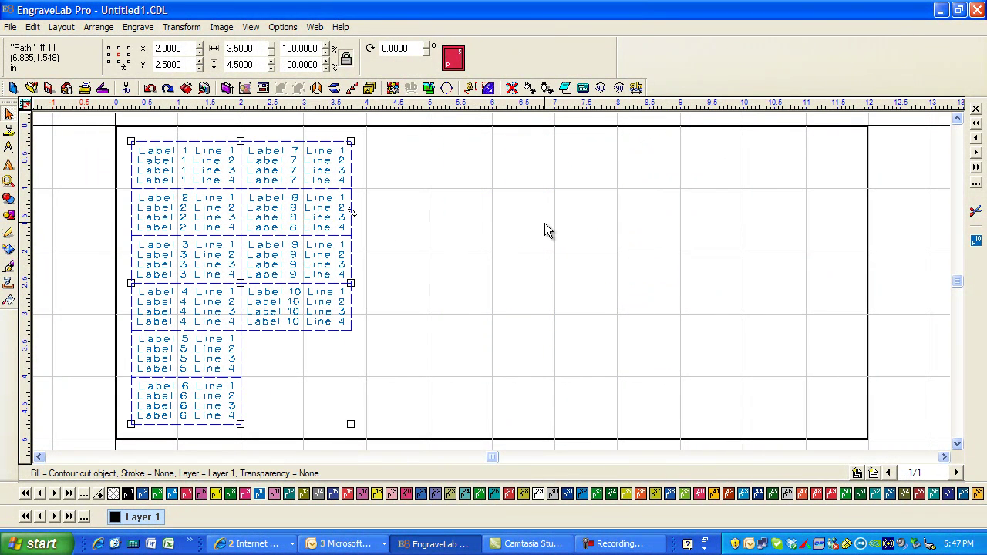
- Preview the engraving output, close it, and select the dashed outline grid
{"action": "left_click", "coordinate": [139, 27]}
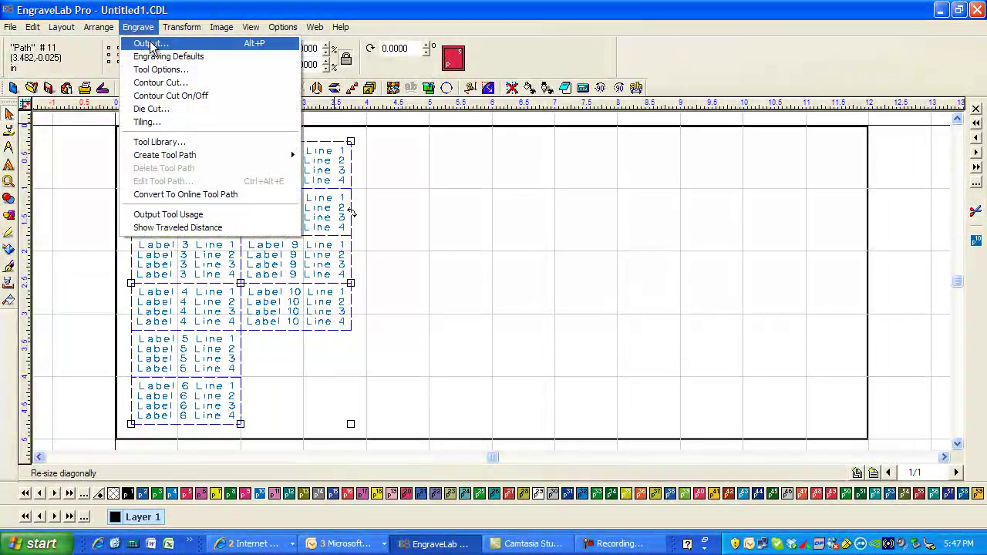
{"action": "left_click", "coordinate": [151, 44]}
{"action": "left_click_drag", "start_coordinate": [211, 123], "coordinate": [635, 168]}
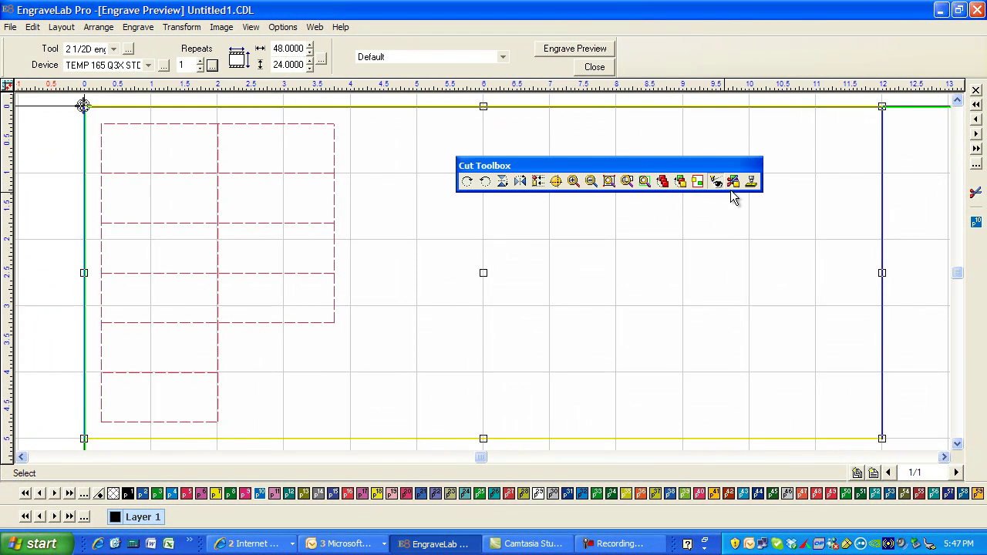
{"action": "left_click", "coordinate": [594, 67]}
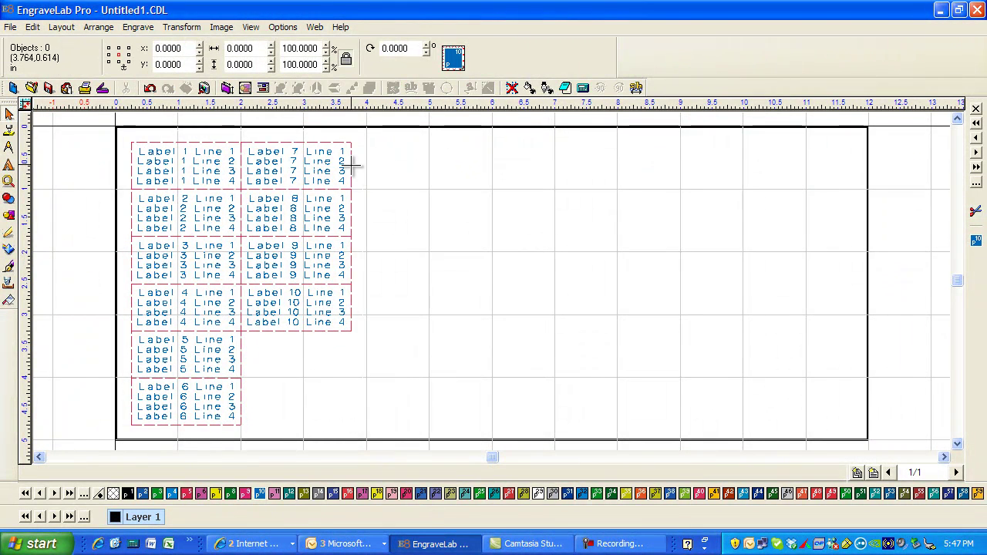
{"action": "left_click", "coordinate": [351, 164]}
- Break the dashed outline grid into separate score lines with Arrange > Break Path
{"action": "left_click", "coordinate": [138, 27]}
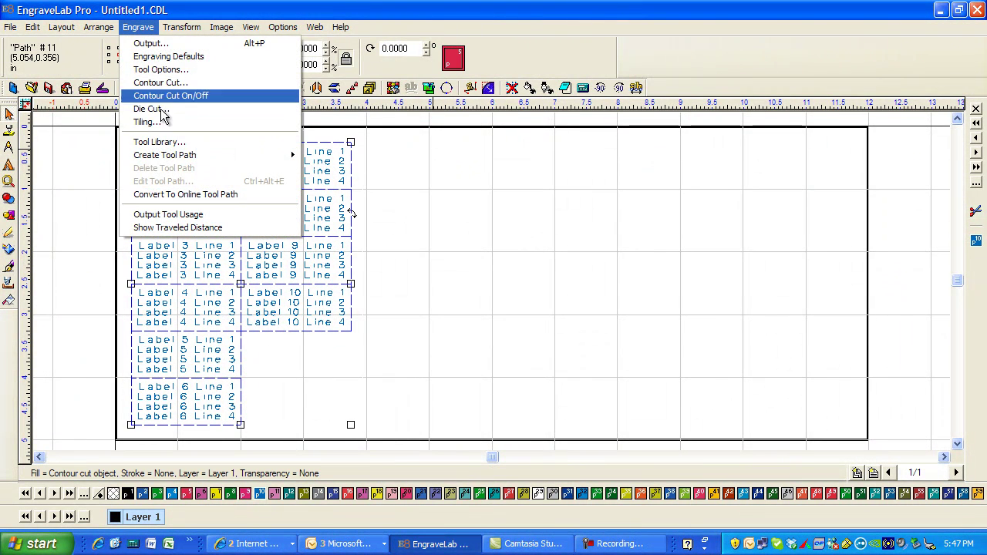
{"action": "mouse_move", "coordinate": [99, 27]}
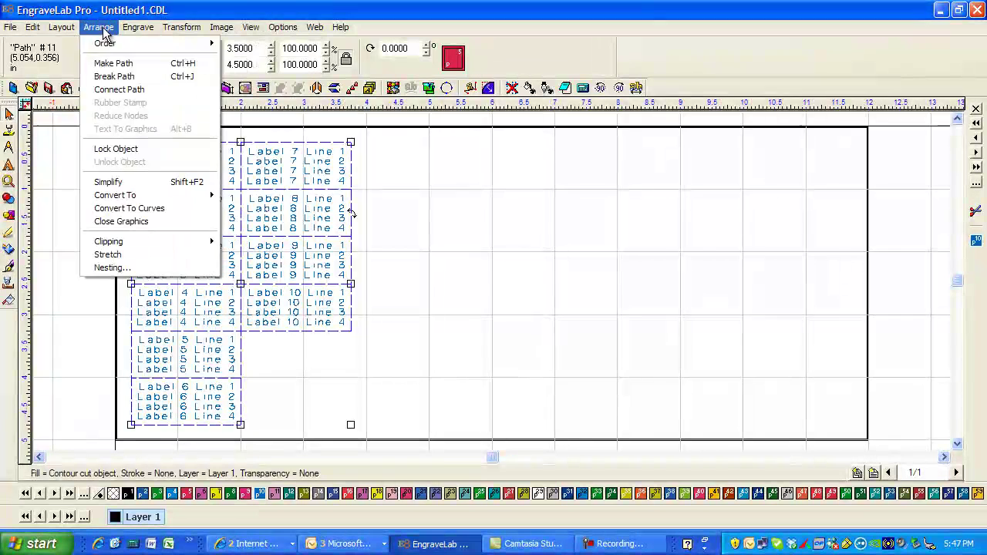
{"action": "left_click", "coordinate": [119, 76]}
{"action": "left_click", "coordinate": [302, 160]}
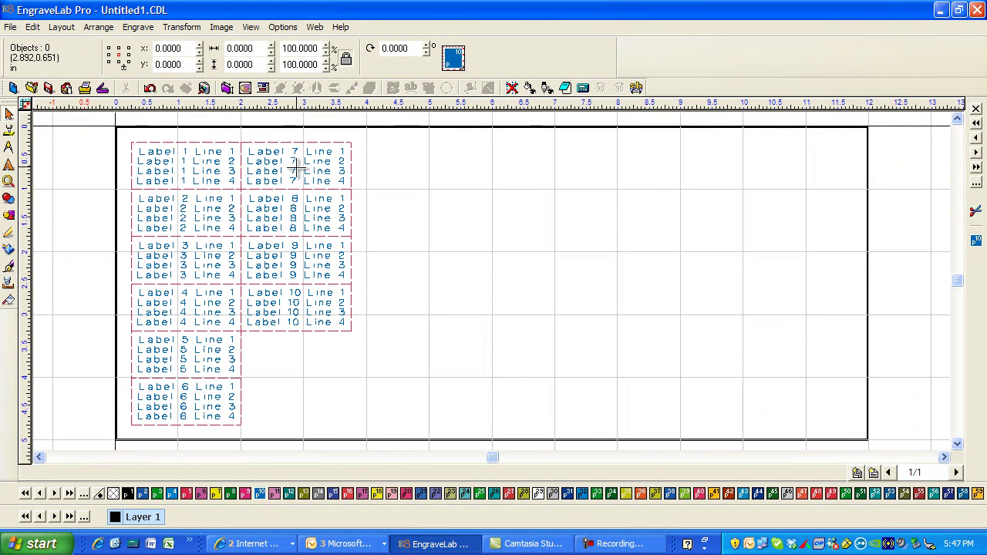
- Drag the column divider, right-edge line, a horizontal divider and the top-left corner piece right of the labels
{"action": "left_click", "coordinate": [241, 164]}
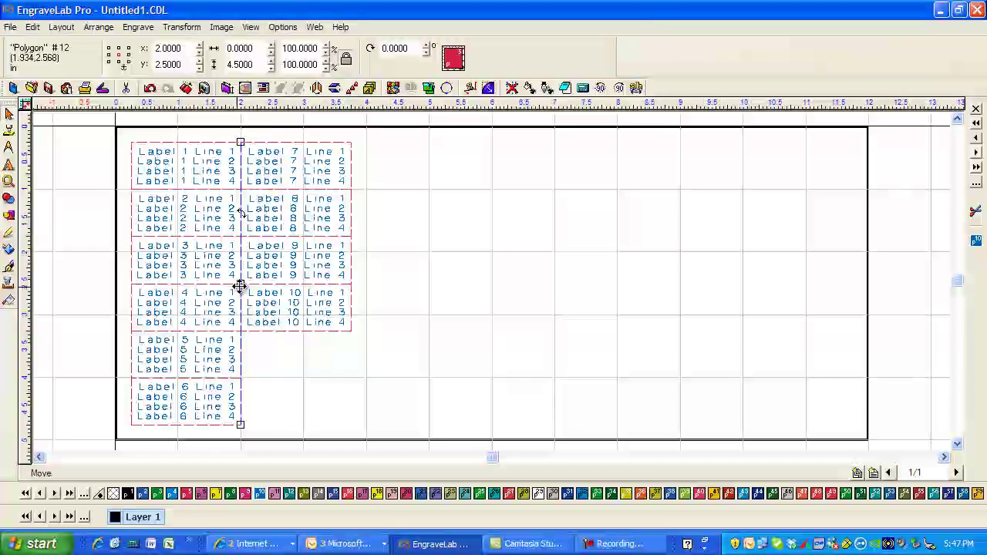
{"action": "left_click_drag", "start_coordinate": [240, 284], "coordinate": [523, 245]}
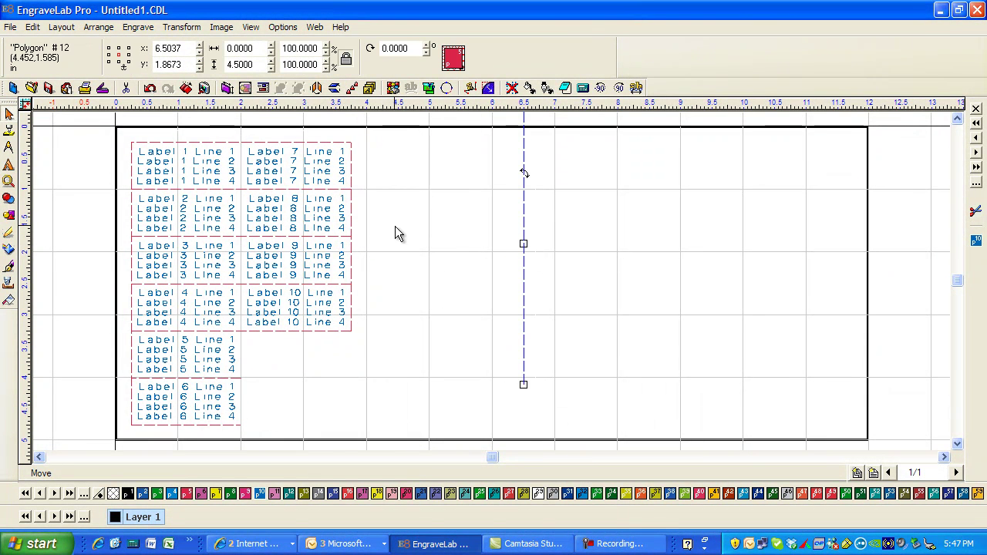
{"action": "left_click", "coordinate": [360, 232]}
{"action": "left_click_drag", "start_coordinate": [359, 244], "coordinate": [416, 240]}
{"action": "left_click", "coordinate": [280, 237]}
{"action": "left_click_drag", "start_coordinate": [280, 237], "coordinate": [548, 270]}
{"action": "left_click_drag", "start_coordinate": [284, 141], "coordinate": [552, 138]}
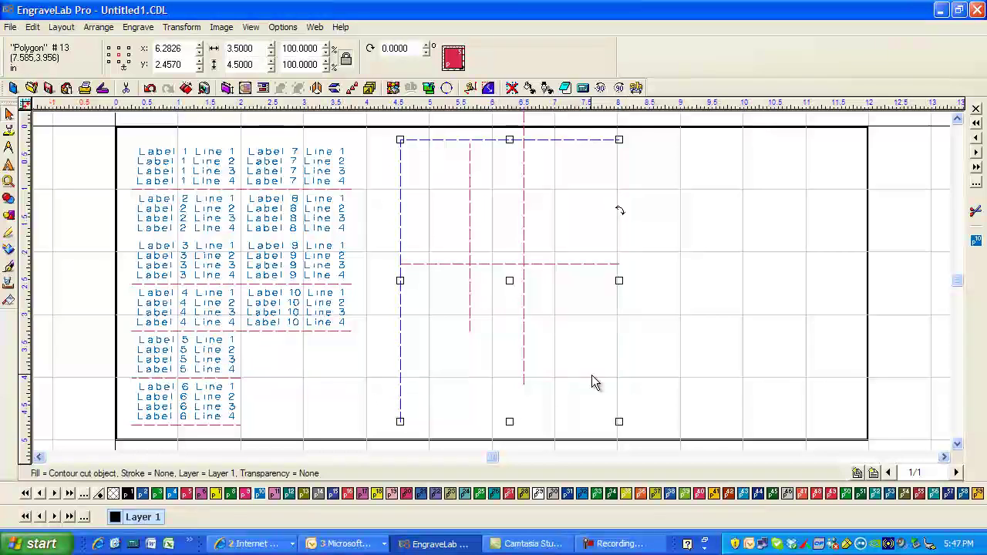
- Shift the dashed lines under Label 5 and Label 6 to the right
{"action": "key", "text": "Escape"}
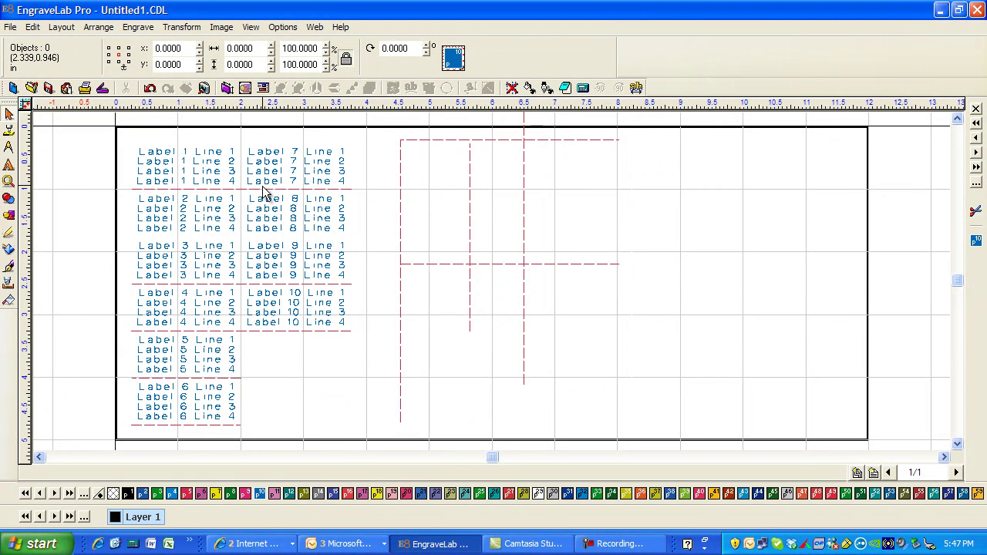
{"action": "left_click", "coordinate": [265, 192]}
{"action": "key", "text": "Escape"}
{"action": "left_click", "coordinate": [249, 284]}
{"action": "left_click", "coordinate": [244, 330]}
{"action": "left_click_drag", "start_coordinate": [207, 378], "coordinate": [279, 376]}
{"action": "left_click_drag", "start_coordinate": [196, 426], "coordinate": [301, 407]}
- Node-edit the points of the Label 6 and Label 5 score lines
{"action": "double_click", "coordinate": [316, 406]}
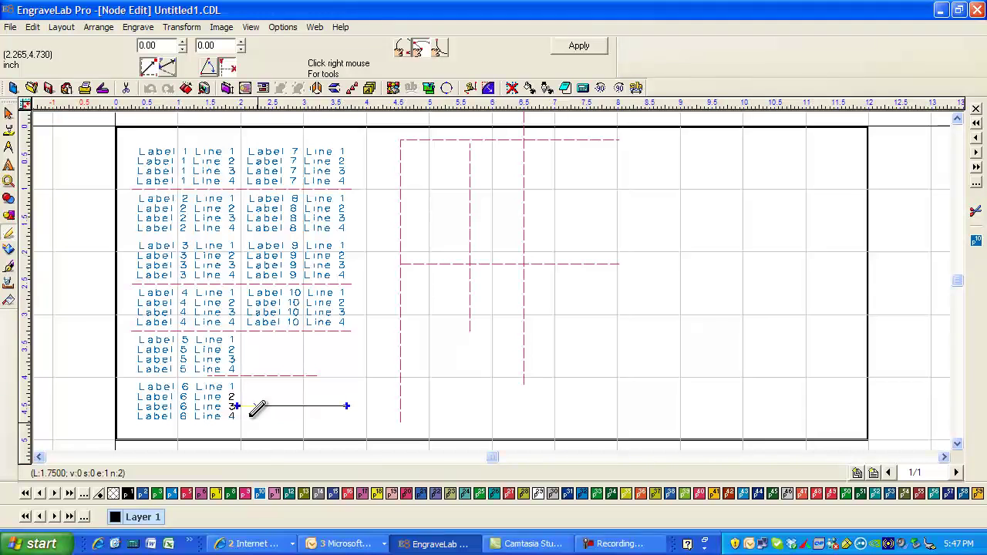
{"action": "left_click", "coordinate": [11, 113]}
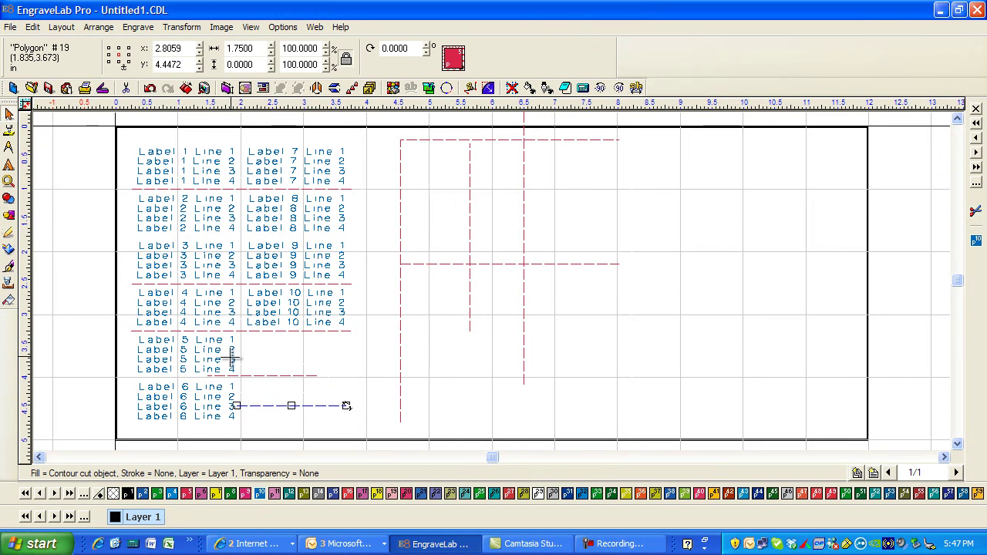
{"action": "double_click", "coordinate": [262, 375]}
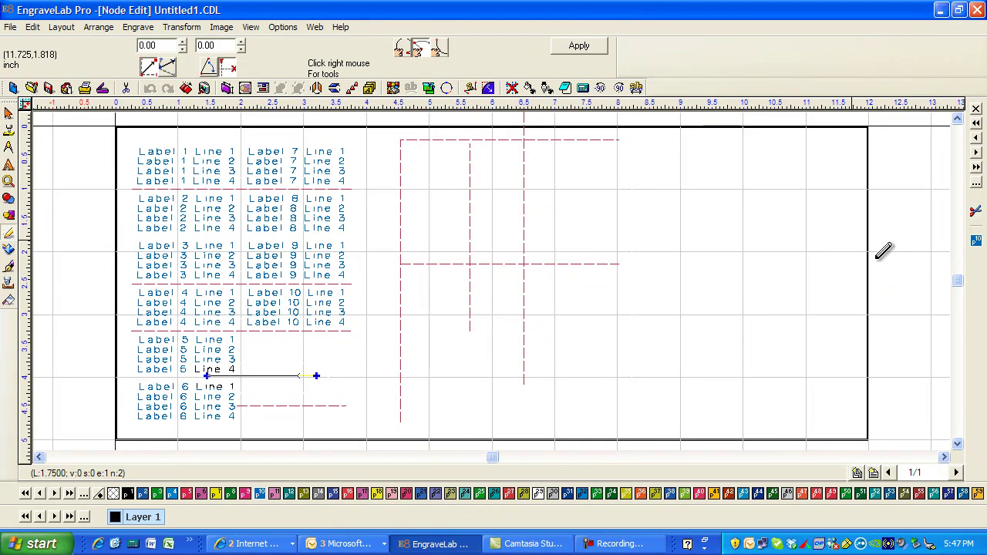
{"action": "left_click", "coordinate": [67, 29]}
{"action": "mouse_move", "coordinate": [91, 29]}
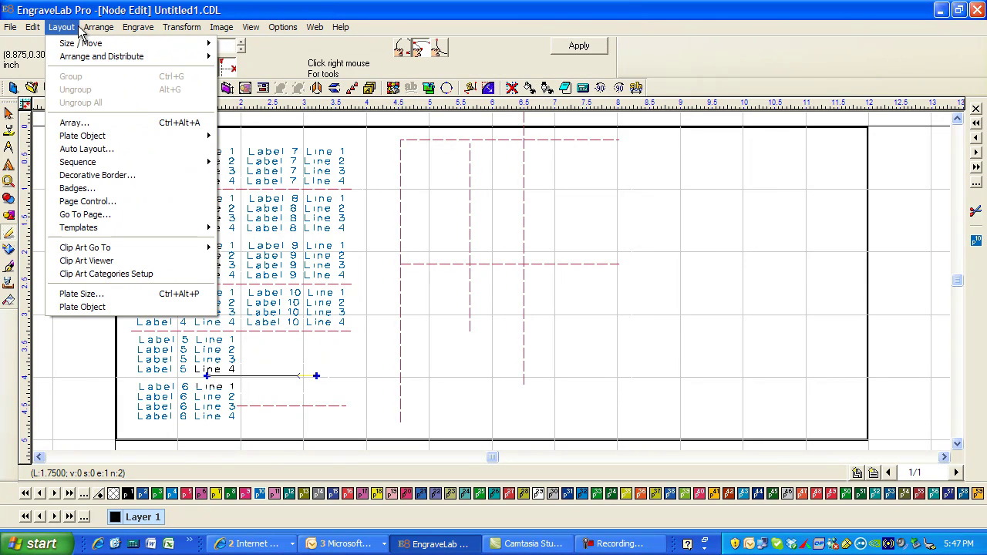
{"action": "mouse_move", "coordinate": [97, 162]}
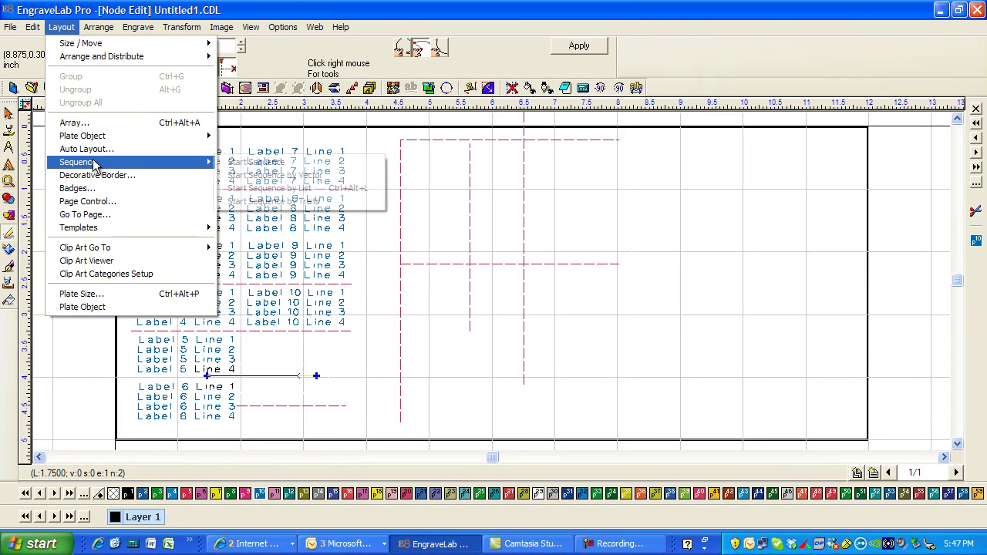
{"action": "left_click", "coordinate": [332, 193]}
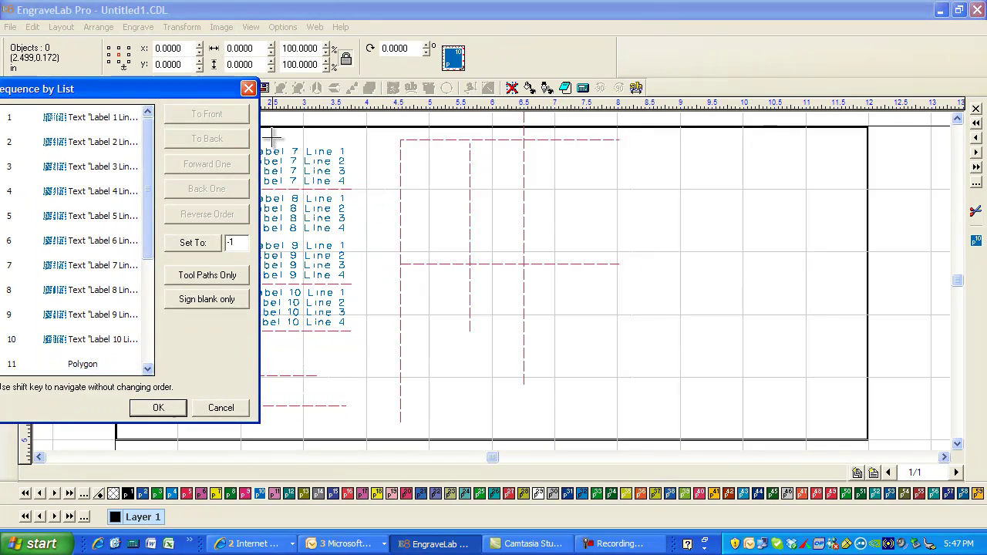
{"action": "left_click_drag", "start_coordinate": [125, 103], "coordinate": [767, 89]}
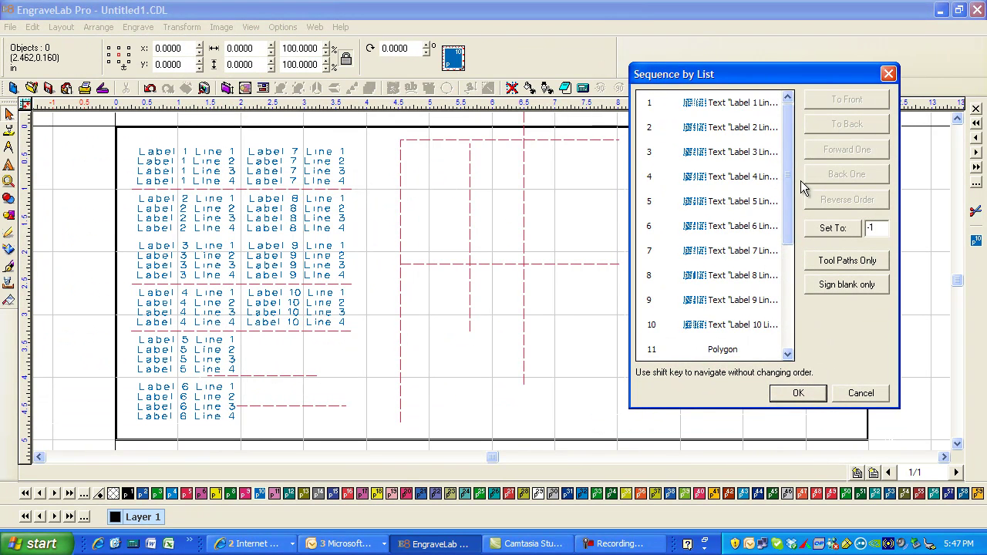
{"action": "left_click_drag", "start_coordinate": [788, 207], "coordinate": [799, 272]}
{"action": "left_click", "coordinate": [727, 228]}
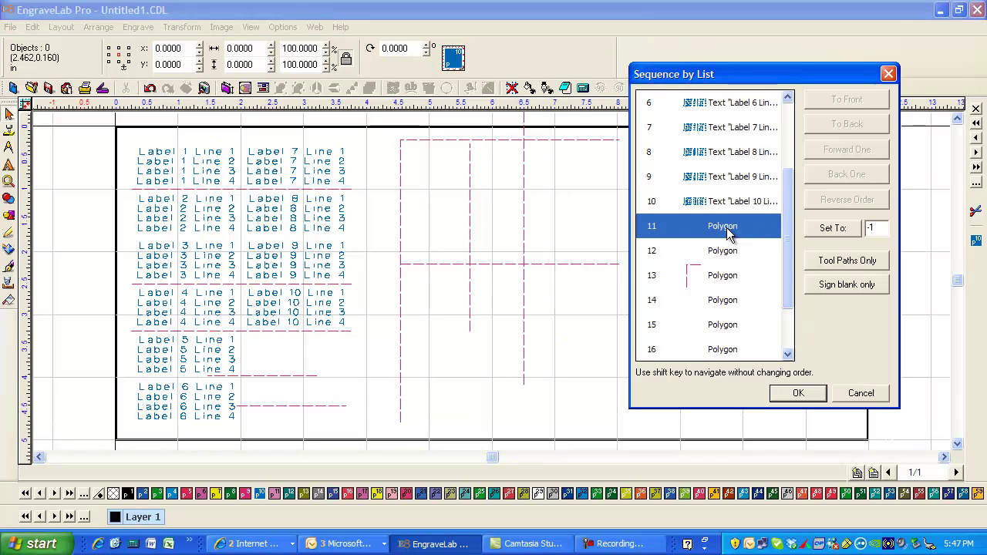
{"action": "left_click_drag", "start_coordinate": [738, 79], "coordinate": [770, 58]}
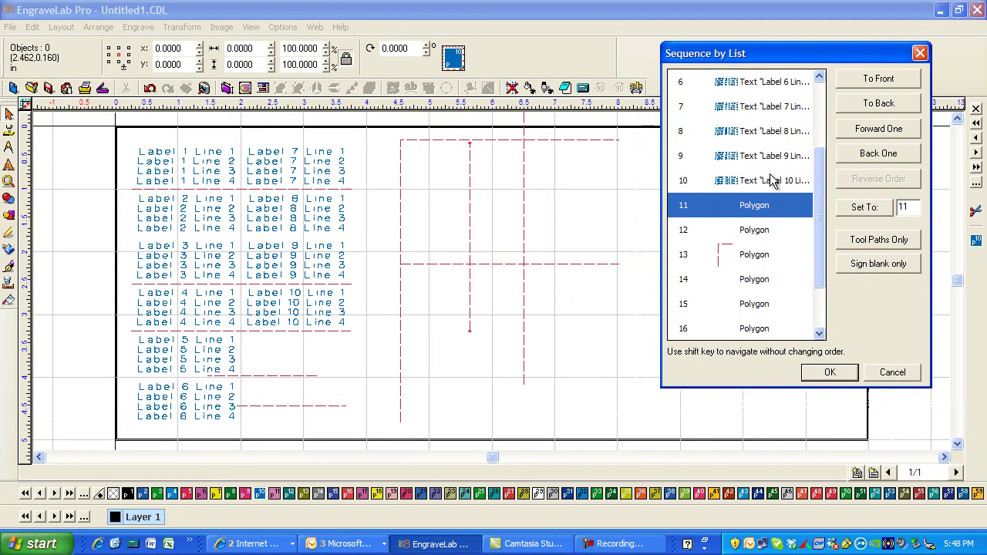
{"action": "key", "text": "shift+Down"}
{"action": "key", "text": "shift+Down"}
{"action": "key", "text": "shift+Down"}
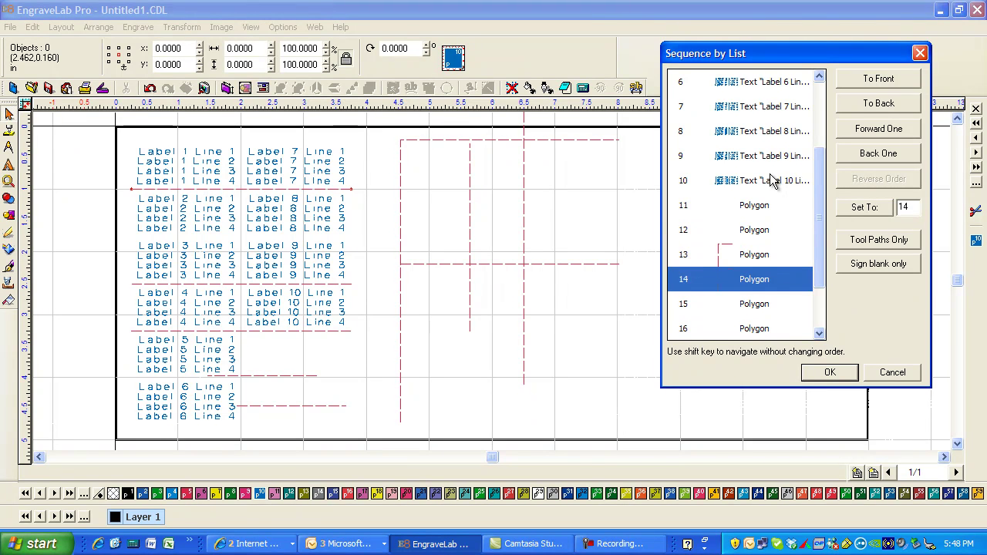
{"action": "key", "text": "shift+Down"}
{"action": "key", "text": "shift+Down"}
{"action": "key", "text": "shift+Down"}
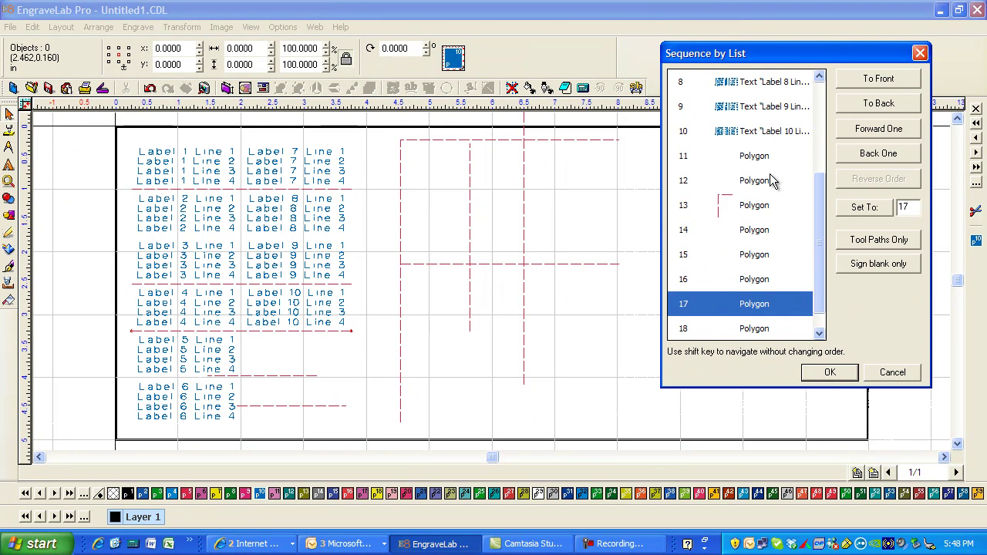
{"action": "key", "text": "shift+Down"}
{"action": "key", "text": "shift+Down"}
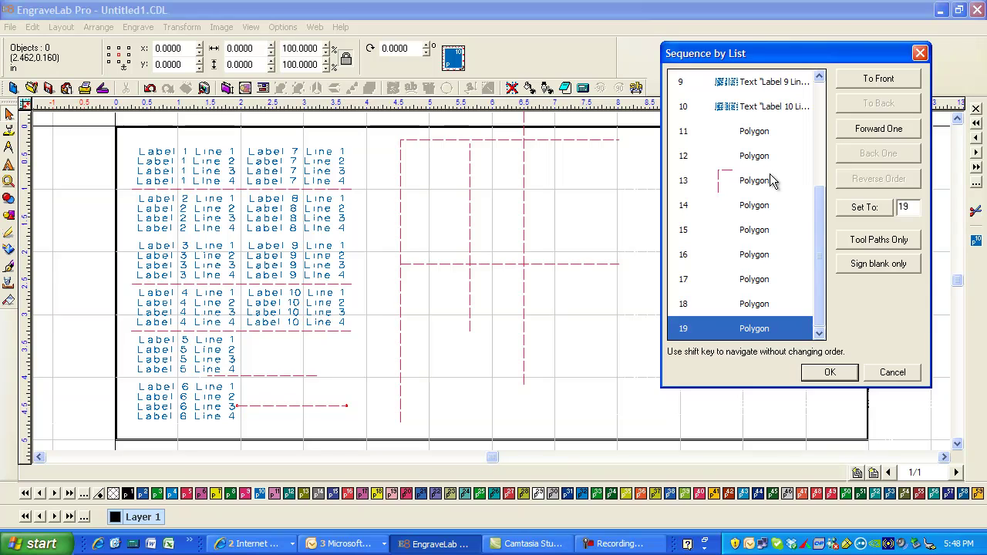
- Close the sequence list, undo the score-line edits, and redo back to the full ten-label grid
{"action": "left_click", "coordinate": [891, 373]}
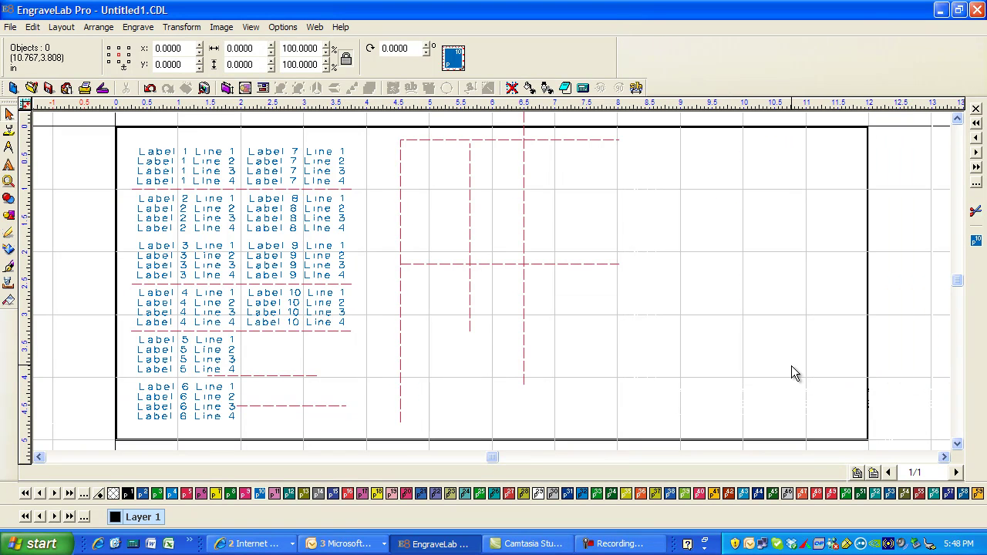
{"action": "key", "text": "ctrl+z"}
{"action": "key", "text": "ctrl+z"}
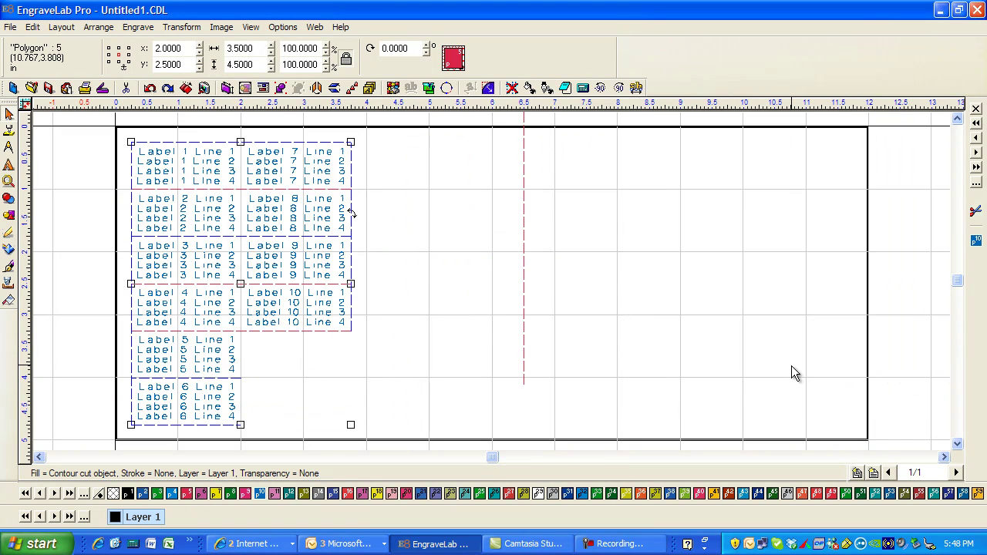
{"action": "key", "text": "ctrl+z"}
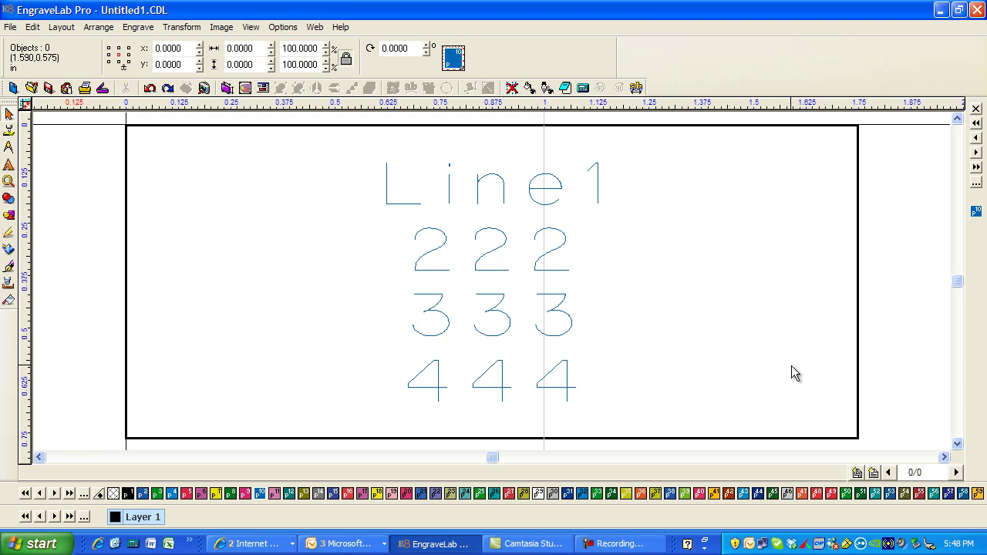
{"action": "left_click", "coordinate": [169, 88]}
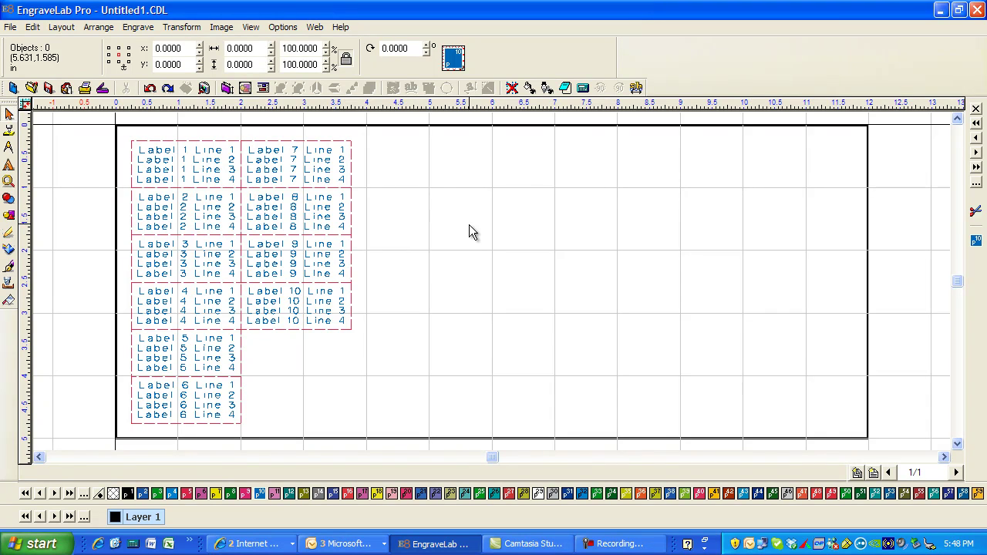
{"action": "key", "text": "F9"}
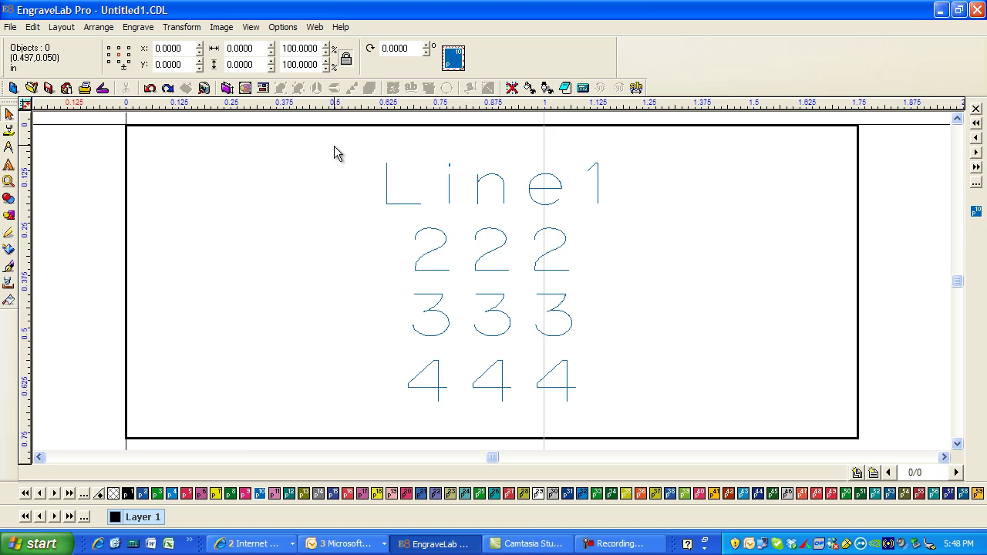
{"action": "left_click", "coordinate": [185, 87]}
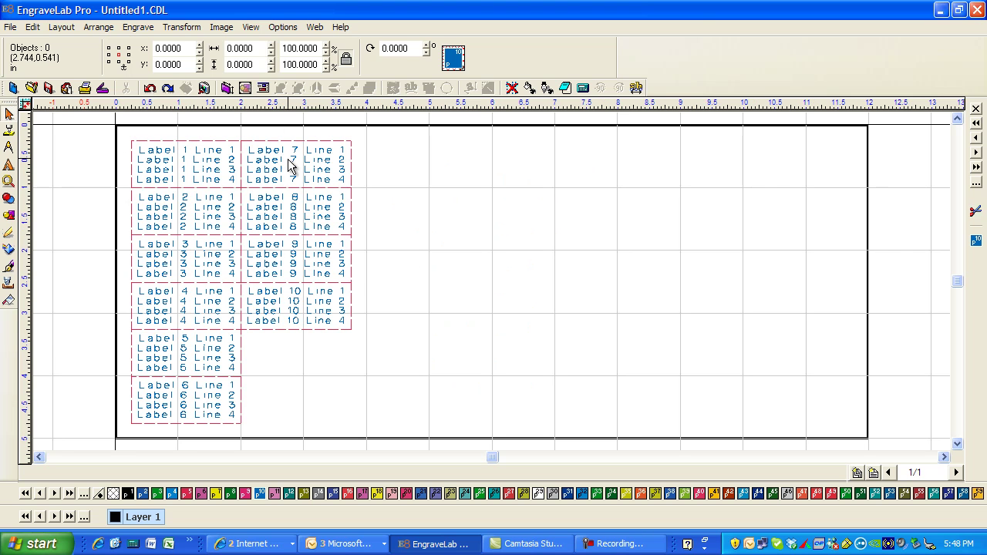